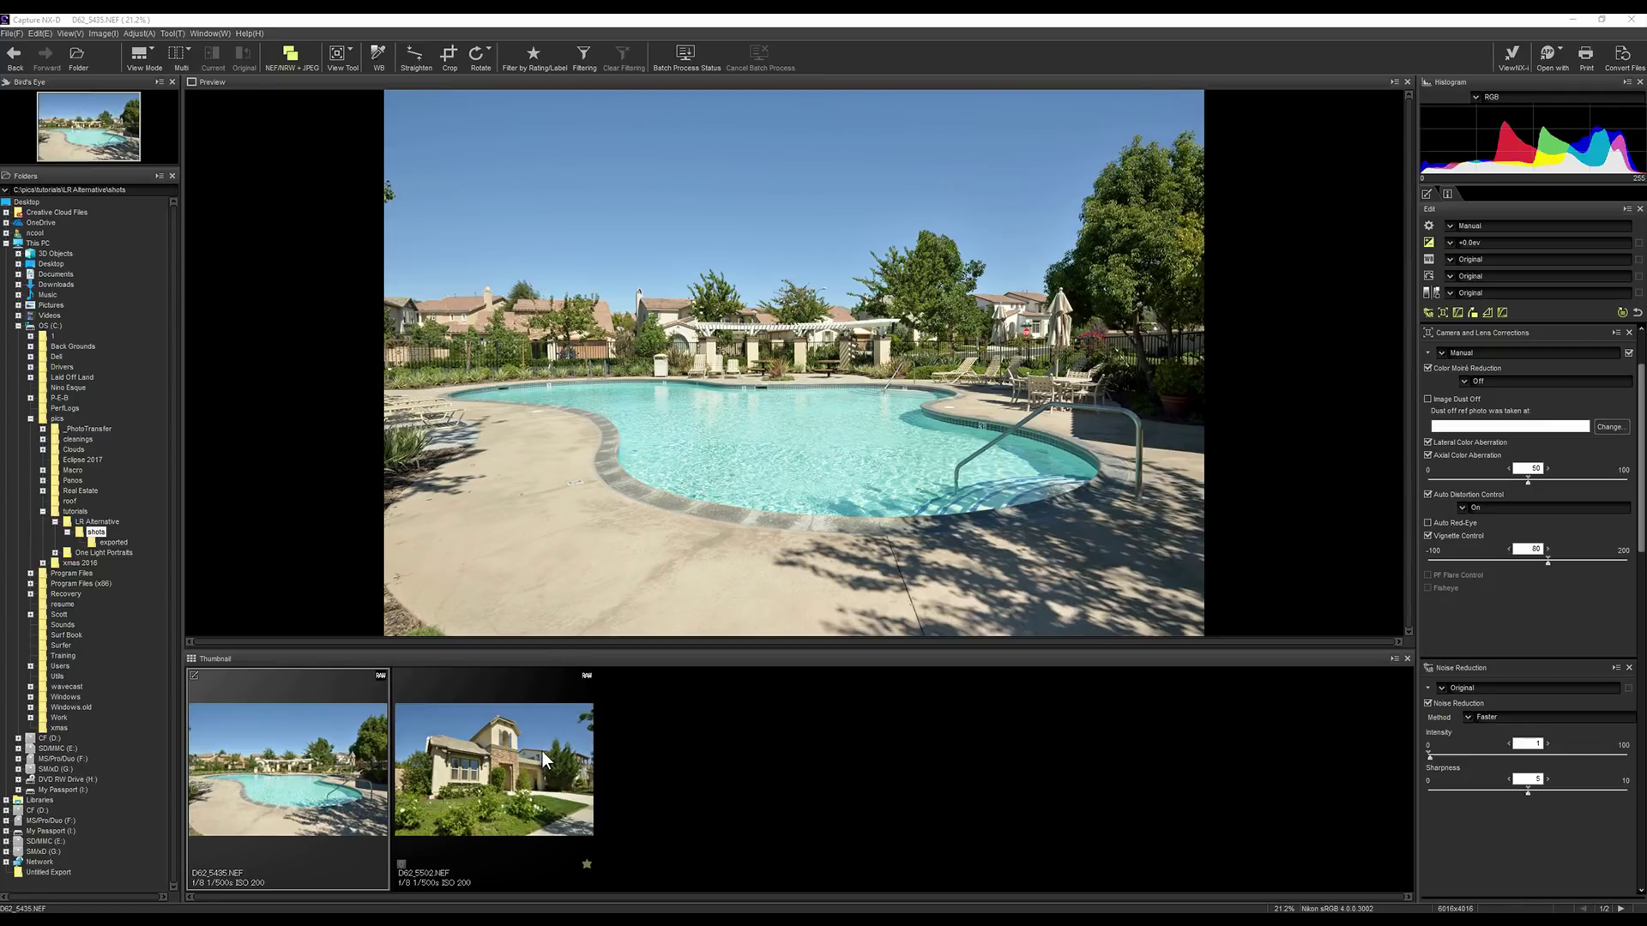
click(542, 752)
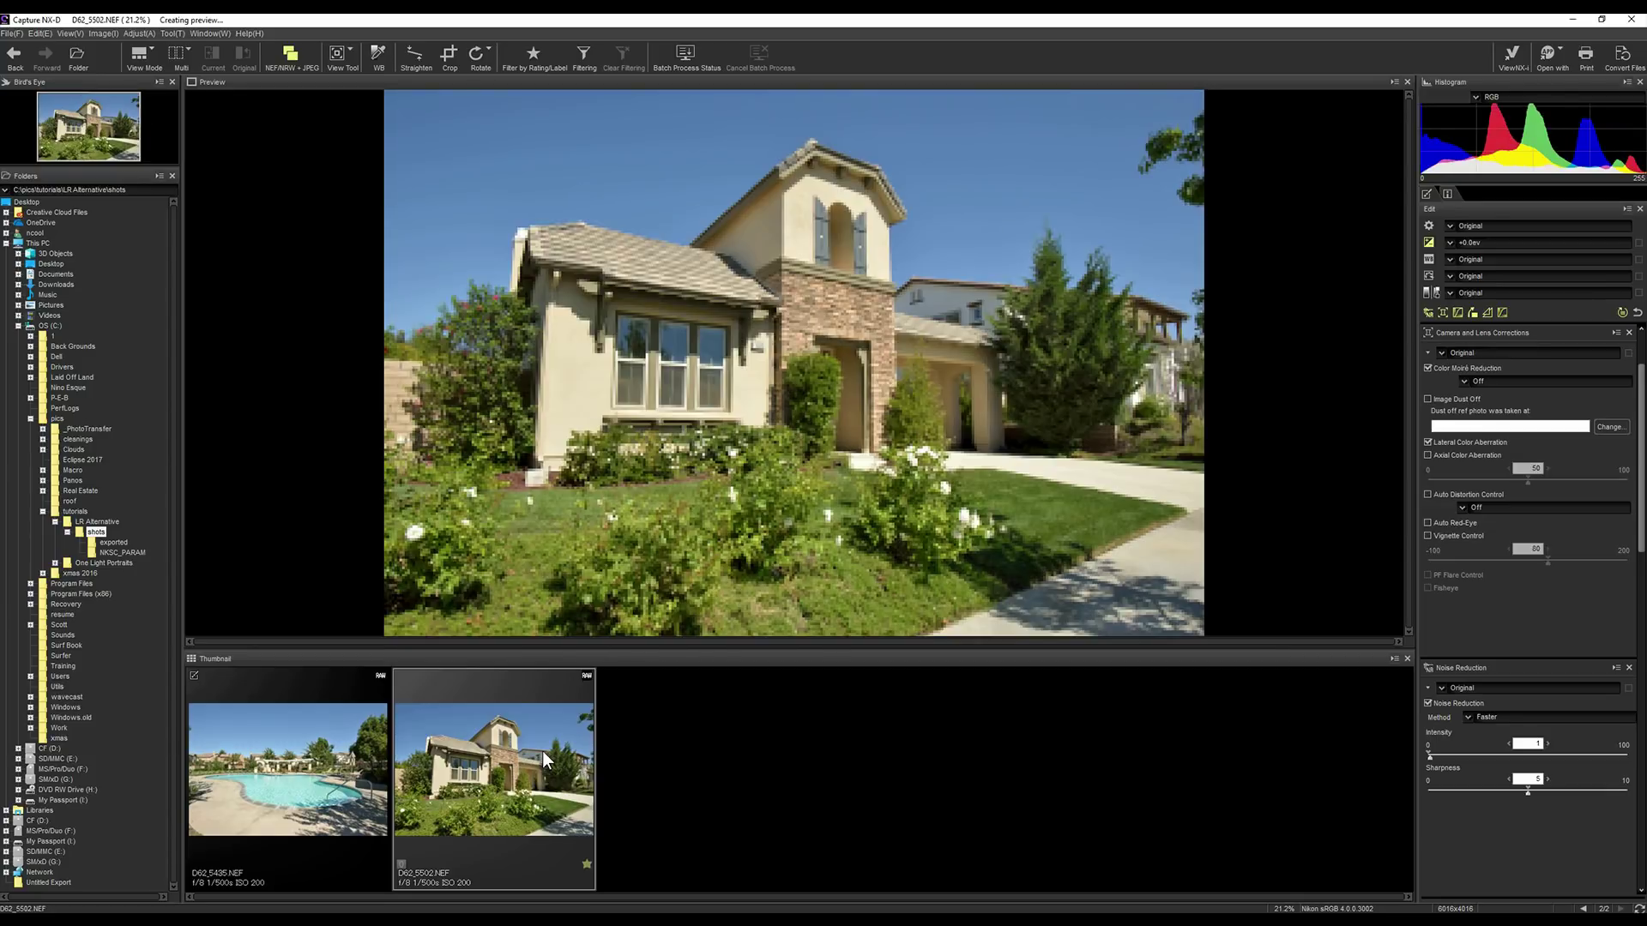
click(278, 753)
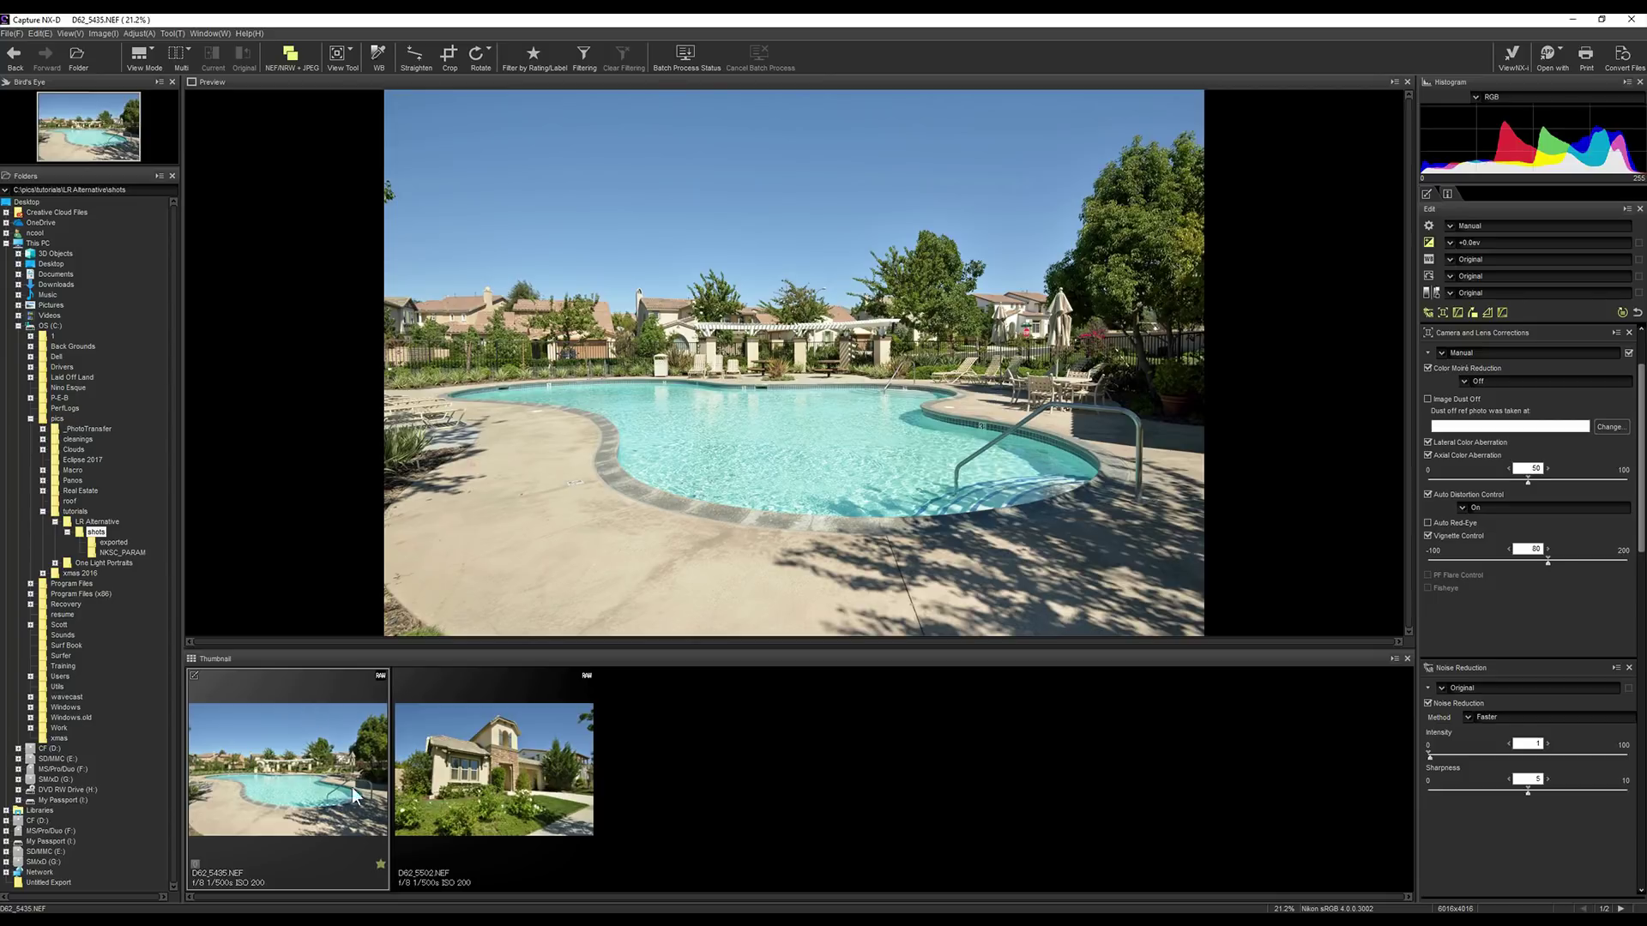
mouse_move(423, 922)
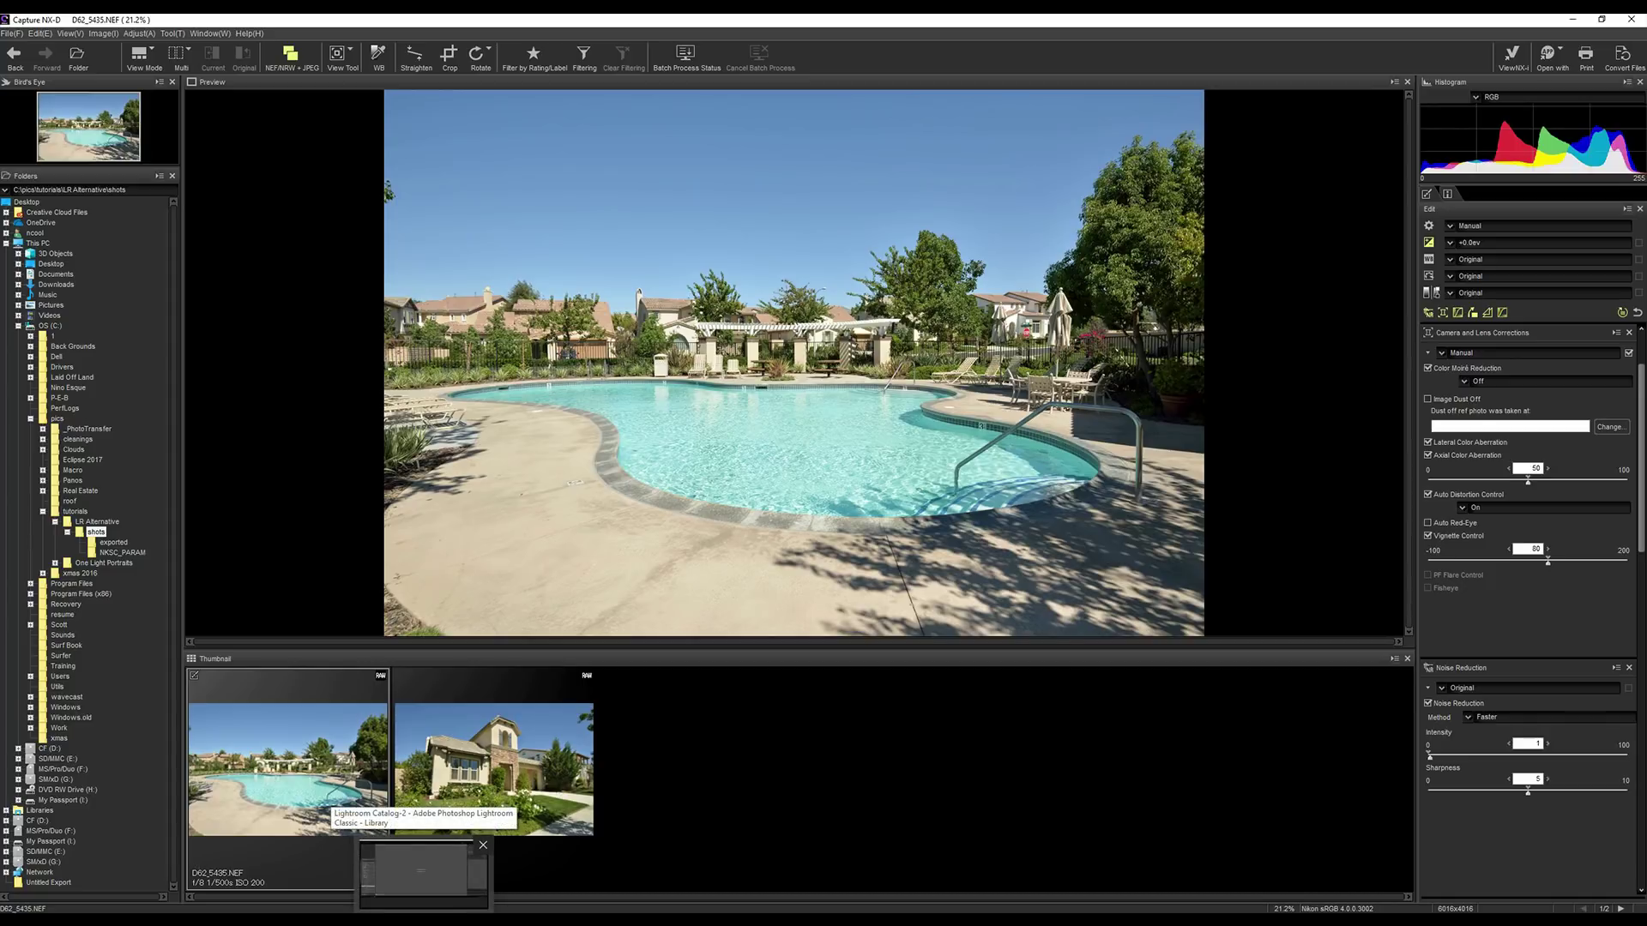
click(420, 873)
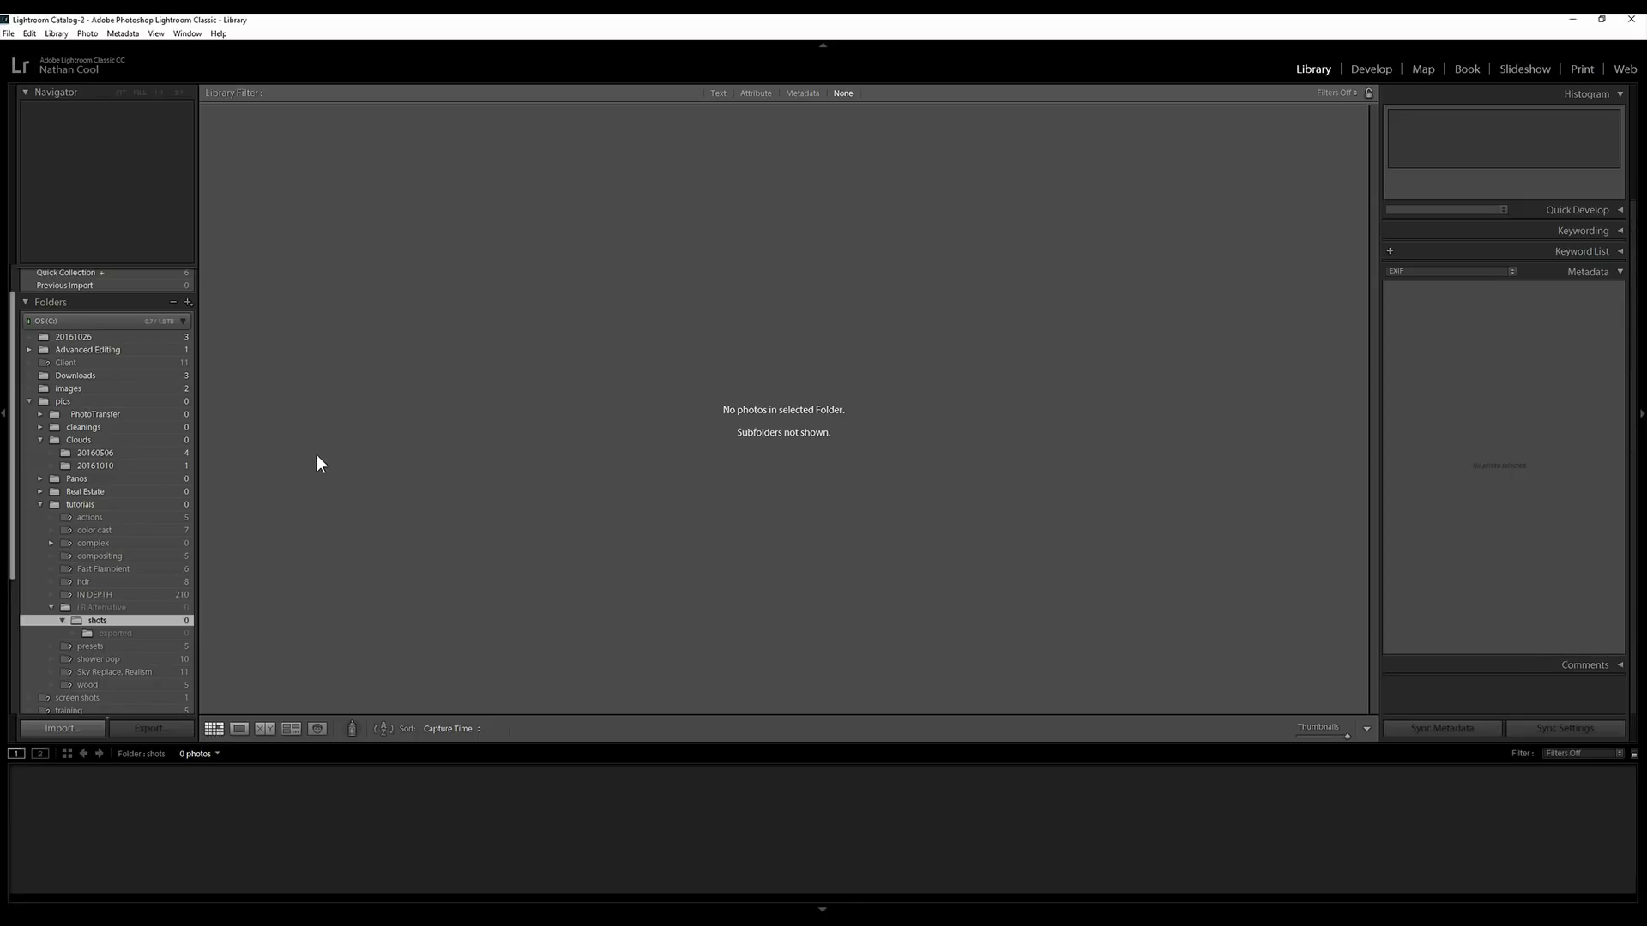
- Open Lightroom's Import dialog with Ctrl+Shift+I on the shots folder, showing D62_5435 and D62_5502
key(alt+f)
key(Escape)
key(ctrl+shift+i)
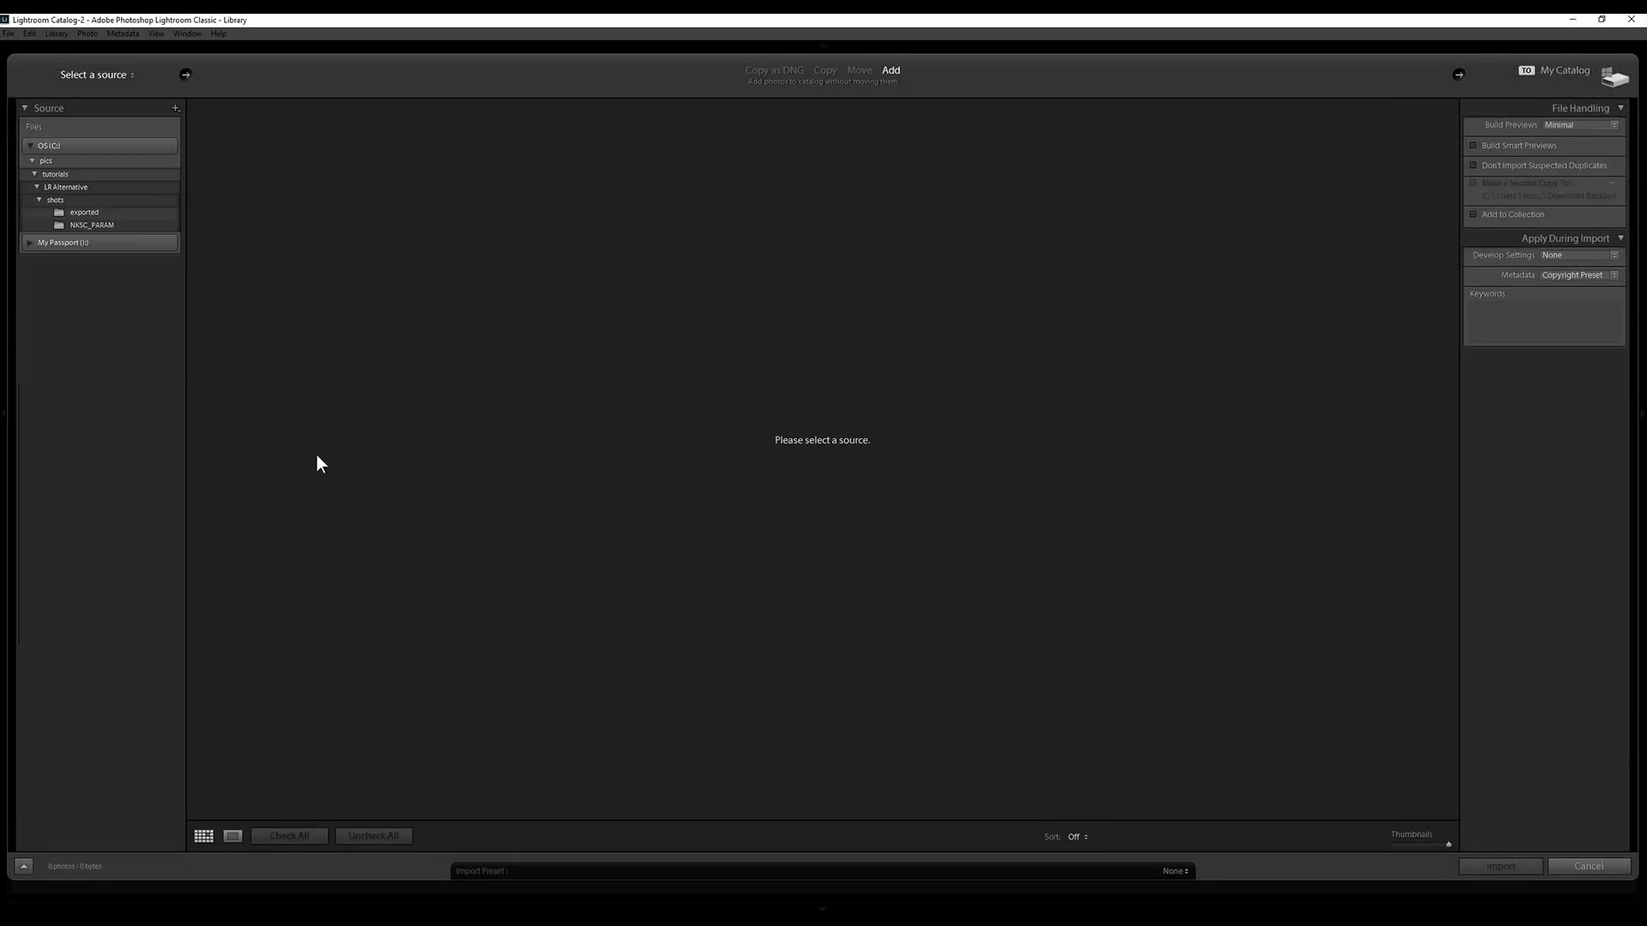
click(58, 203)
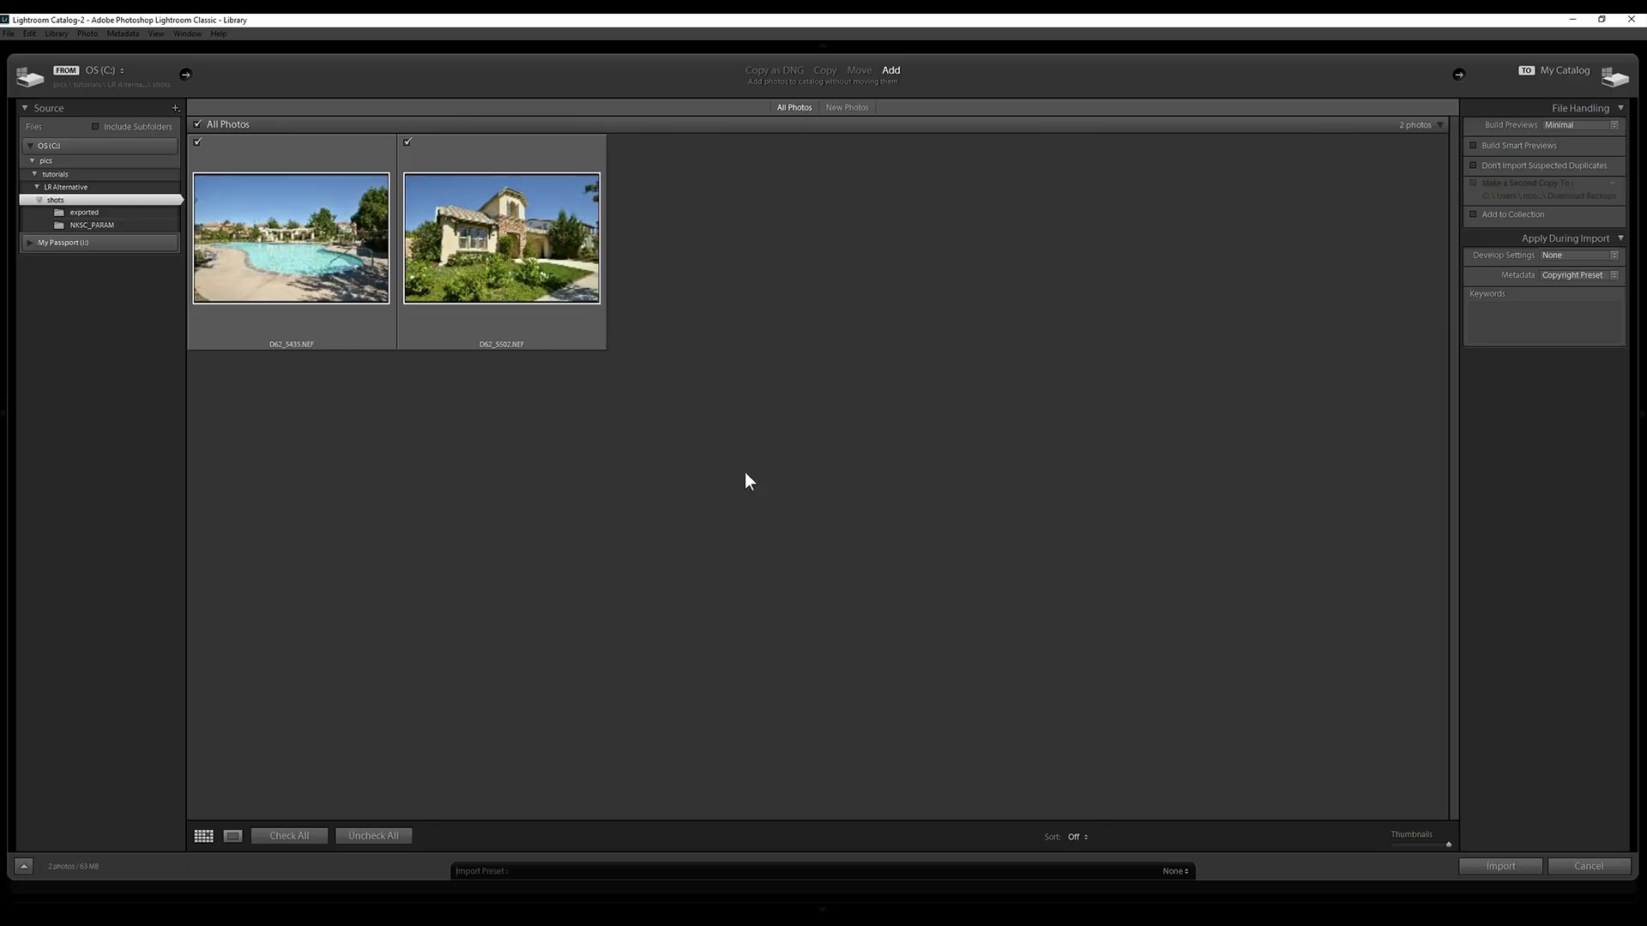
- Import the checked D62_5435 and D62_5502 NEF photos into the catalog, then switch to ViewNX-i
click(1491, 868)
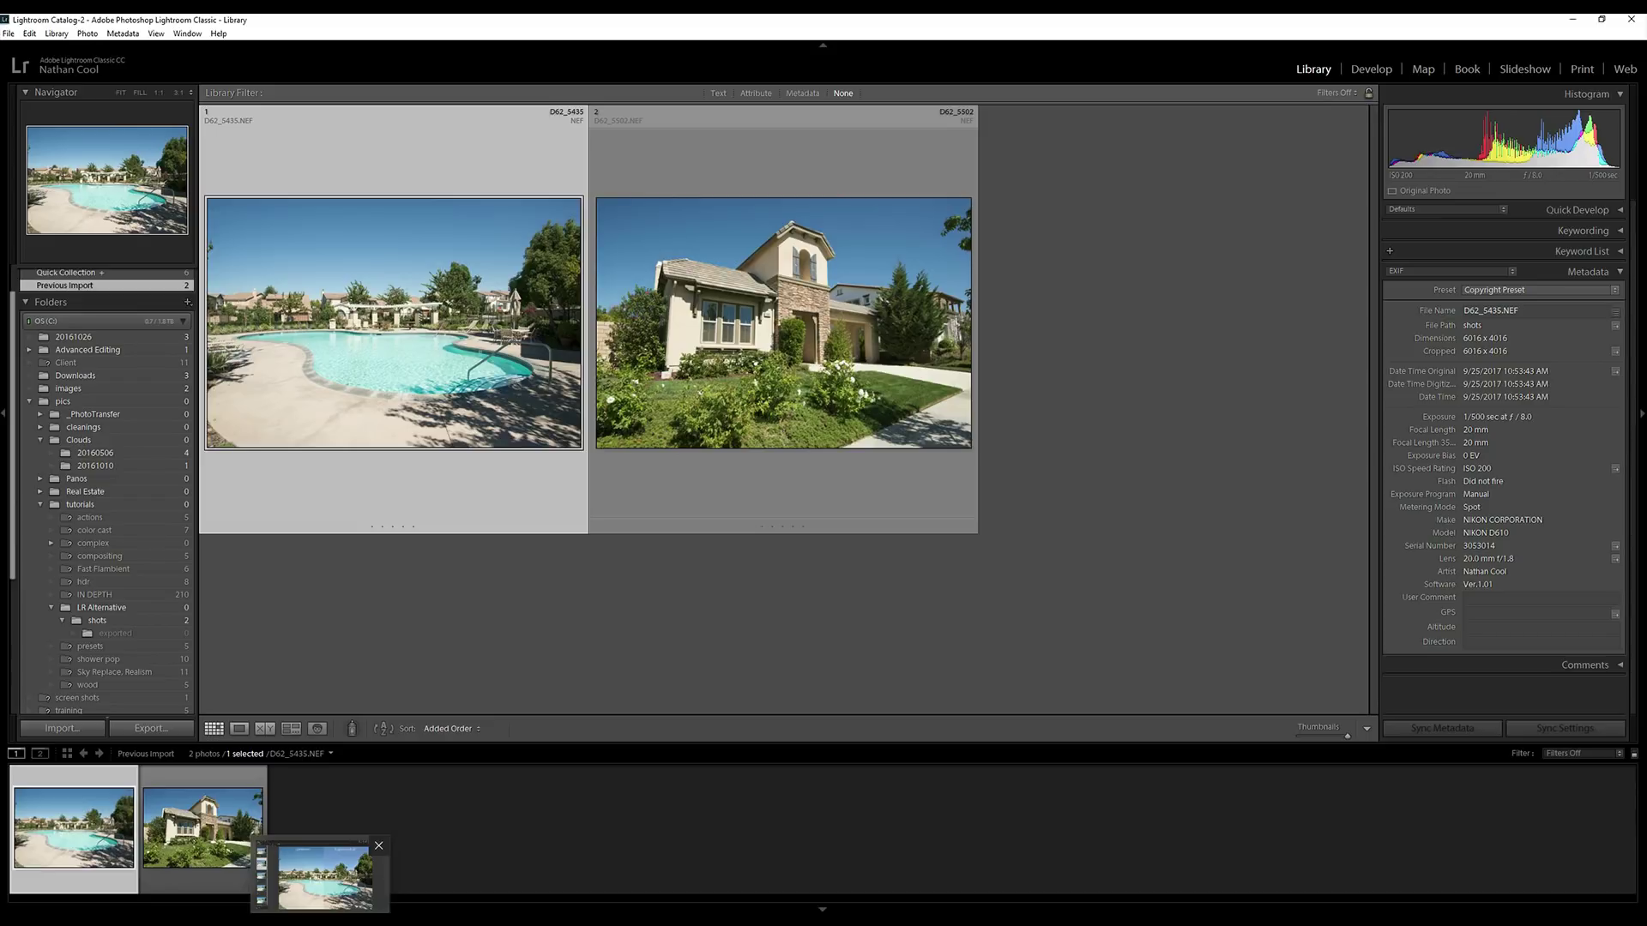
key(alt+Tab)
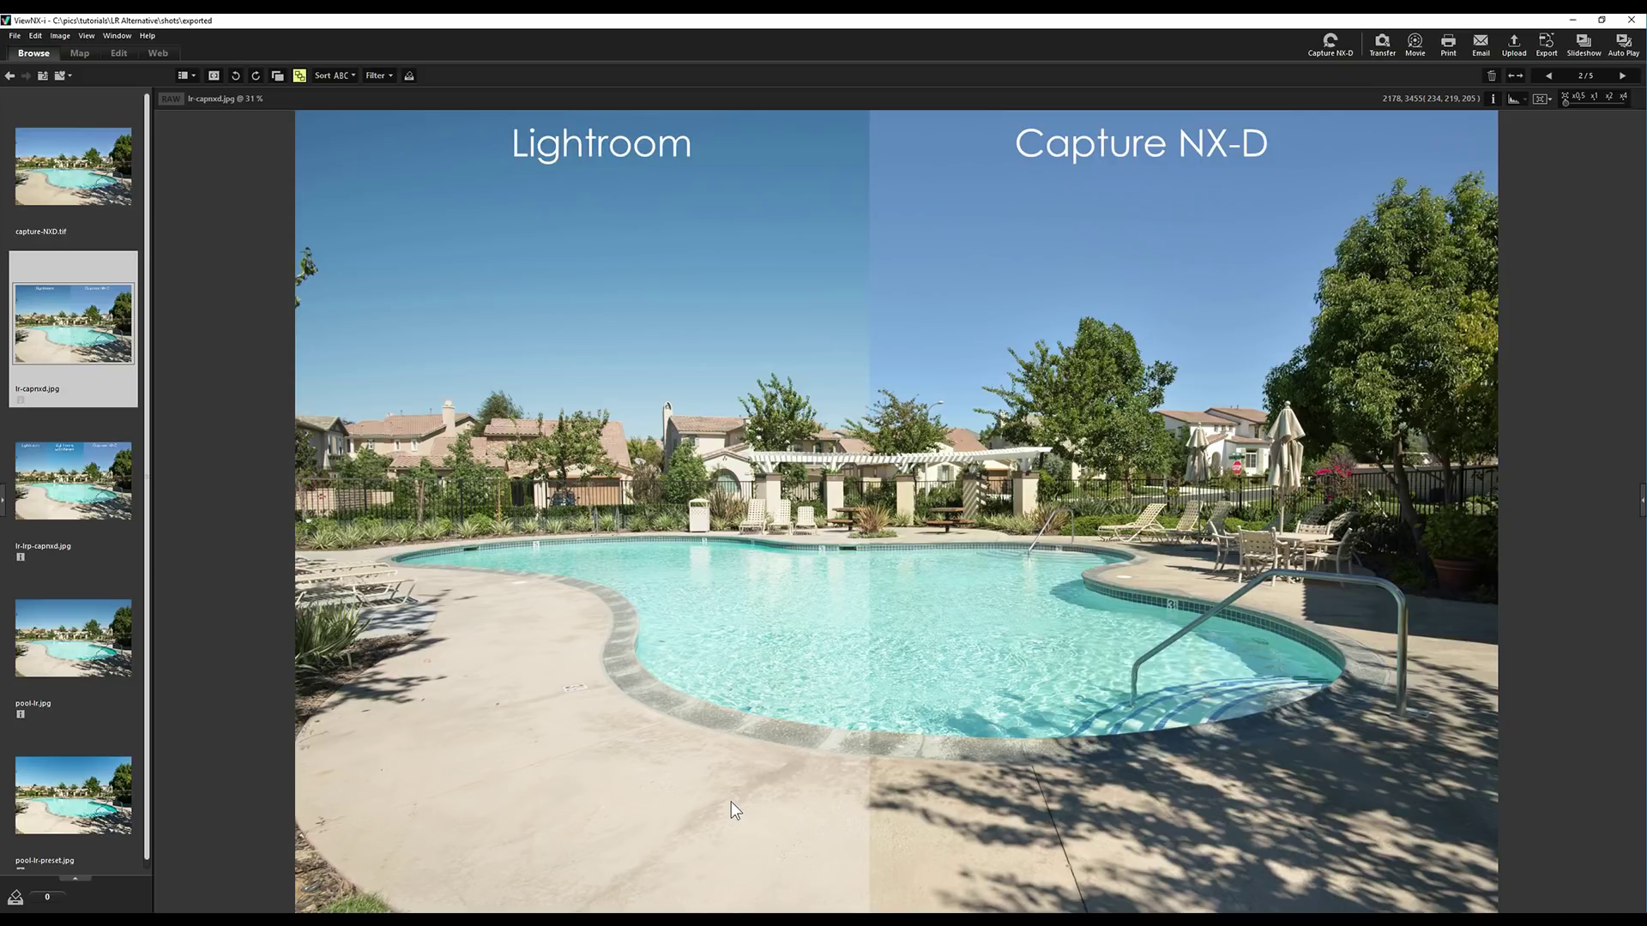
- Show the lr-lrp-capnxd.jpg three-way comparison image from the filmstrip in ViewNX-i
click(75, 498)
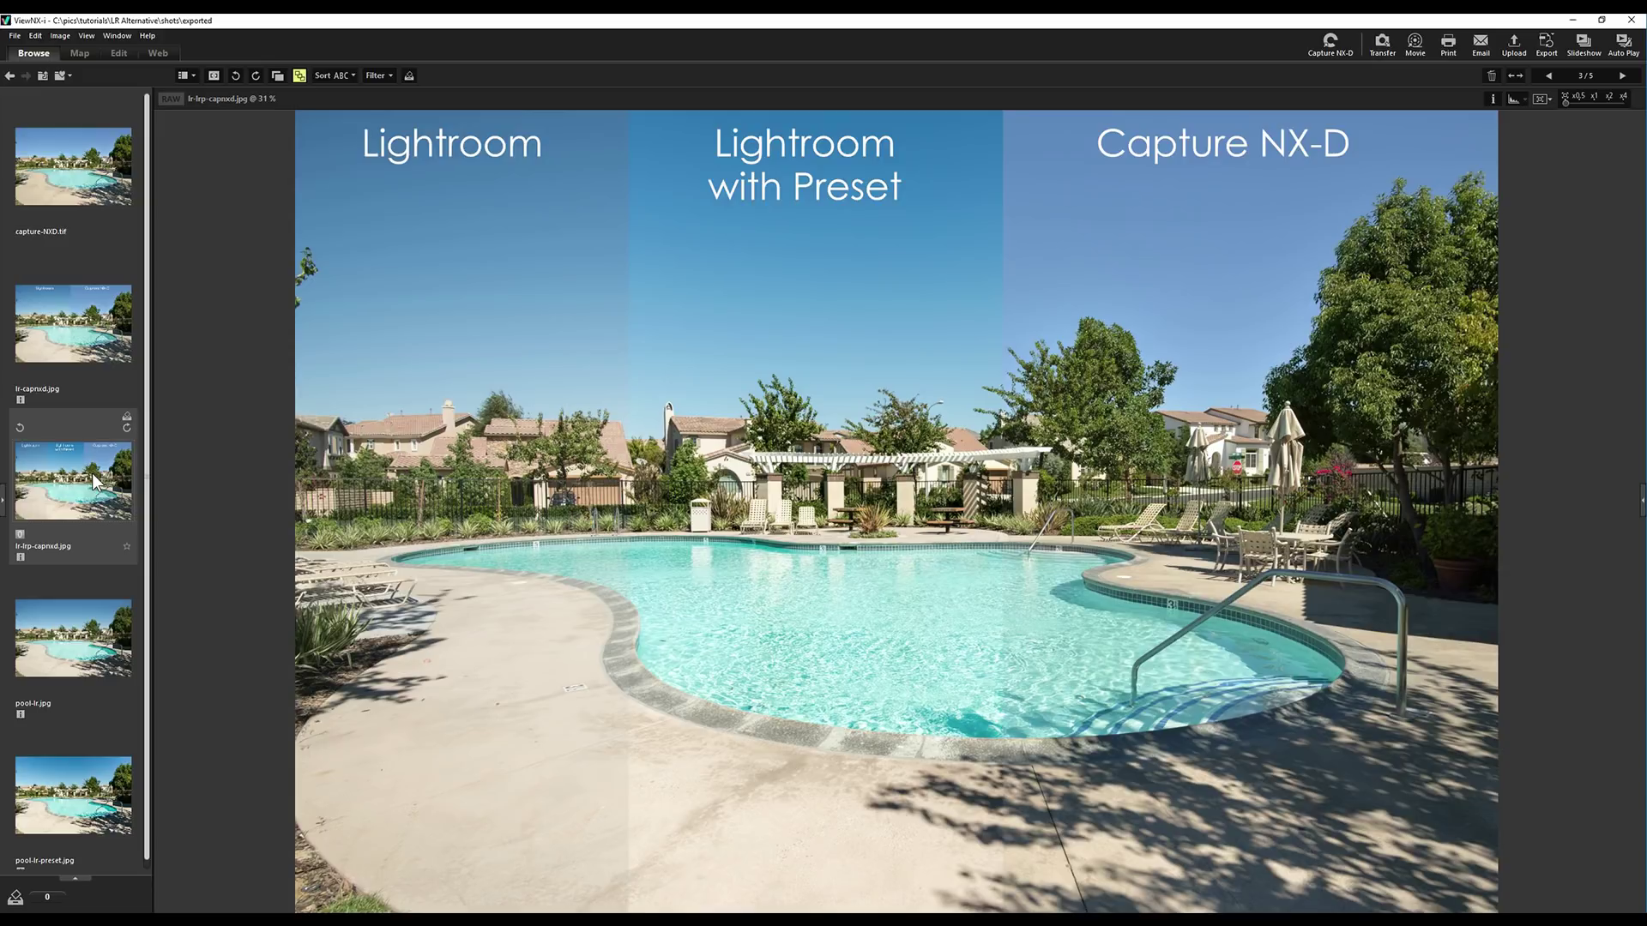
click(81, 446)
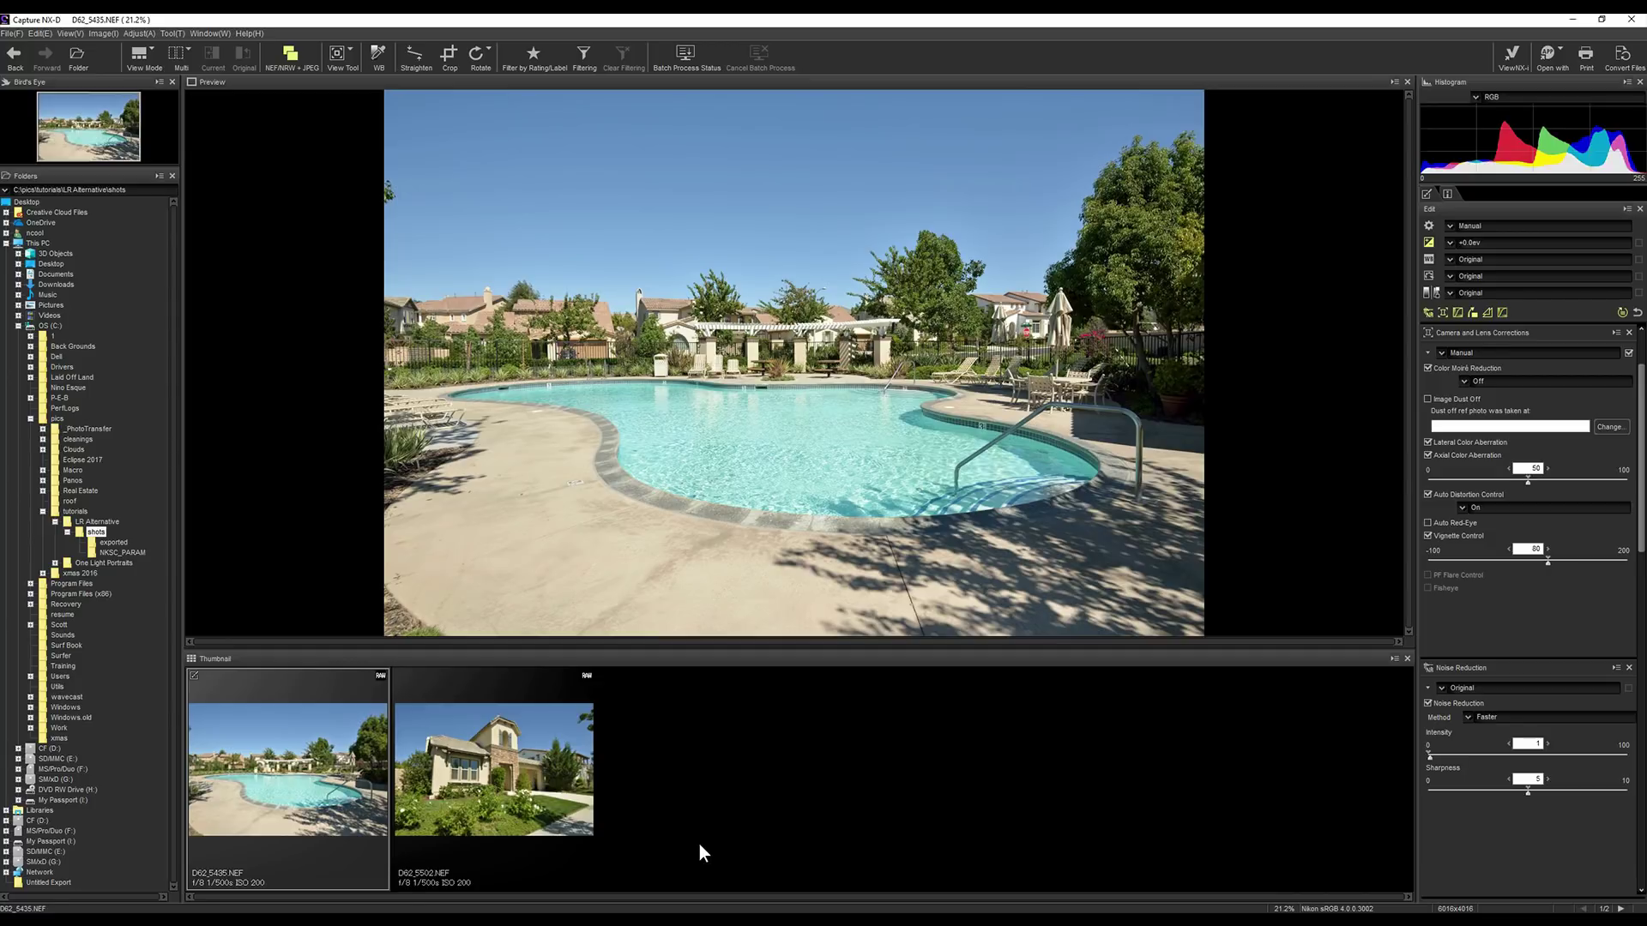
mouse_move(242, 791)
click(1427, 494)
- Toggle Vignette Control off and back on at 80, and browse the adjustment preset and exposure step lists
click(1428, 536)
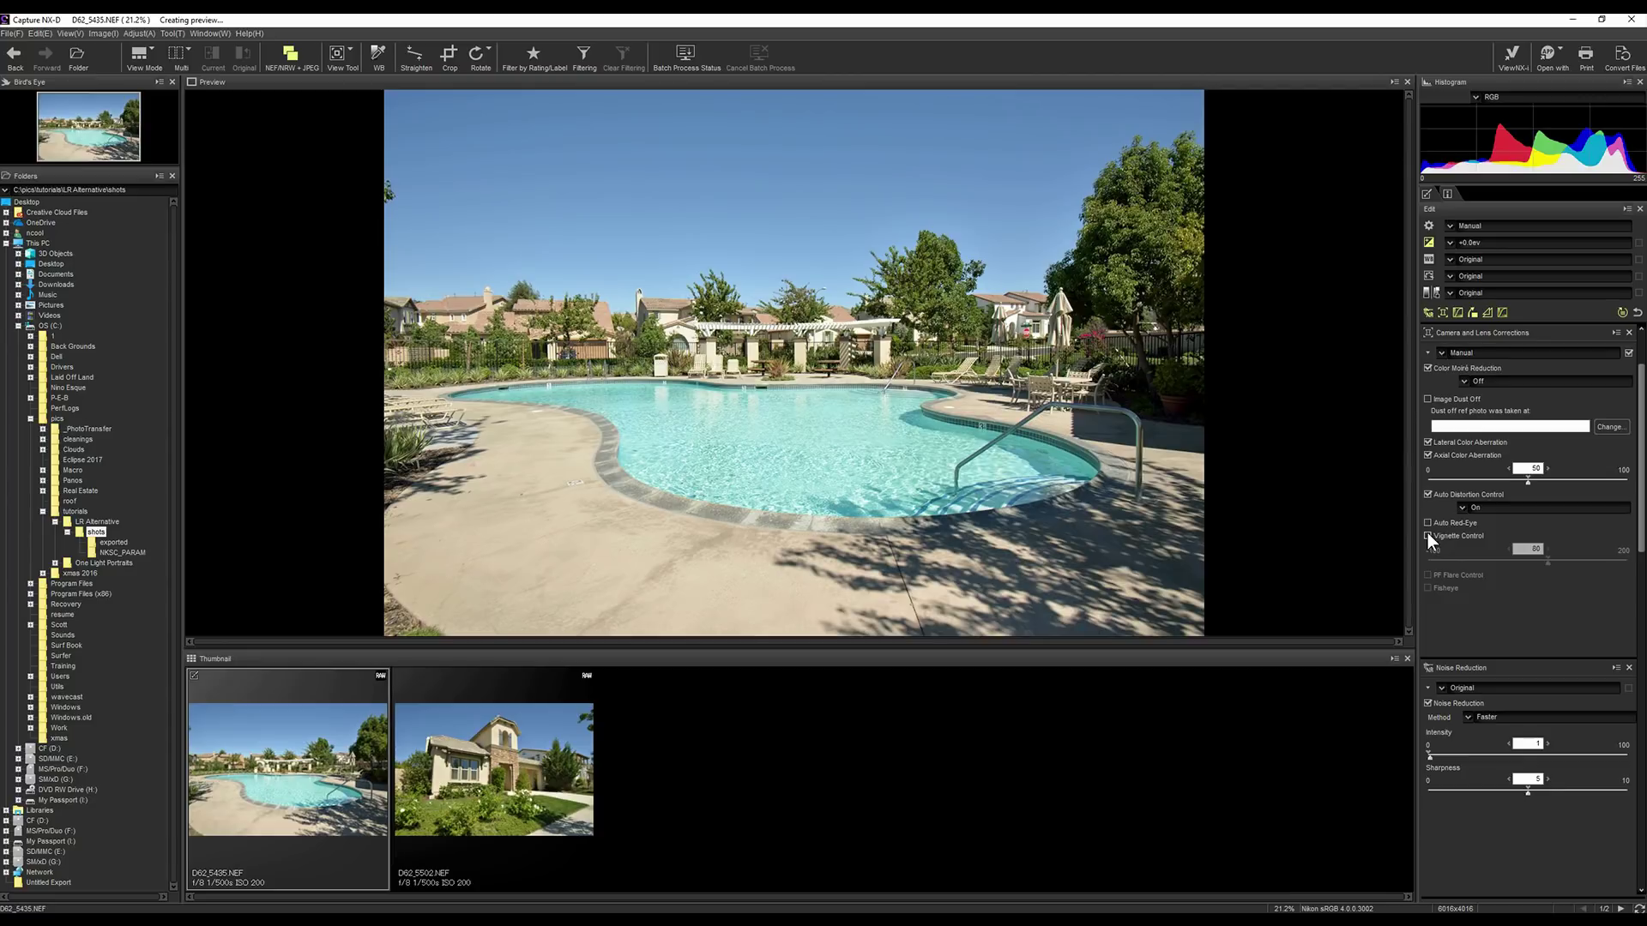
click(1428, 535)
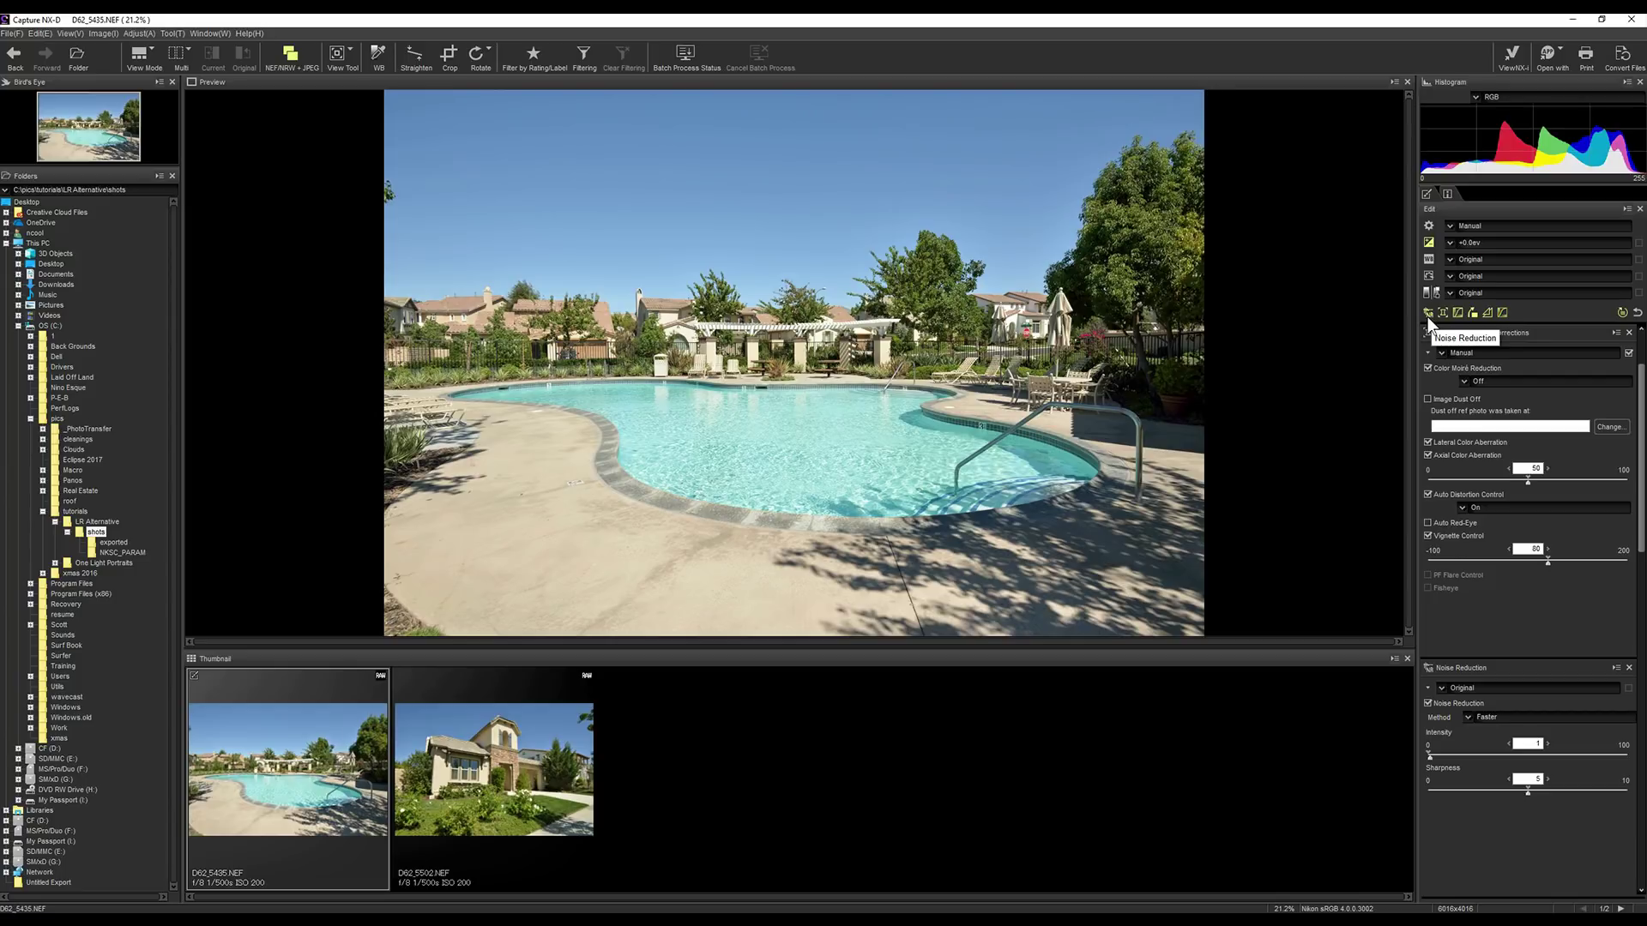
click(1490, 226)
click(1491, 226)
click(1477, 244)
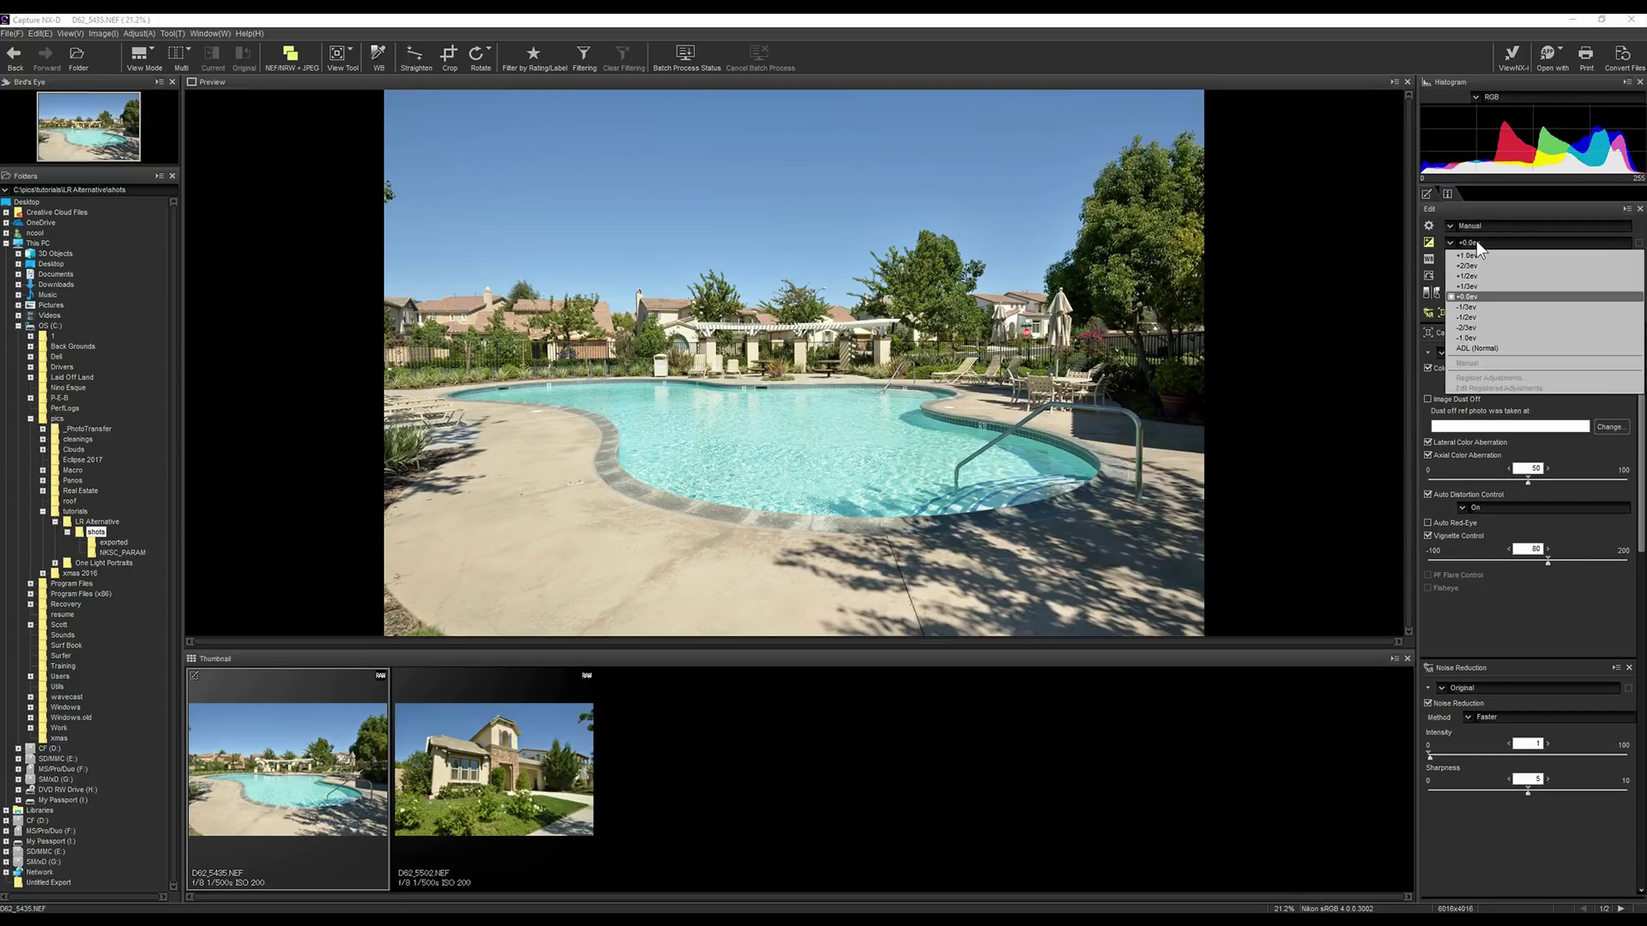
- Browse the white balance presets unchanged and open the White Balance controls (5562, tint 0.04)
click(1475, 242)
click(1477, 257)
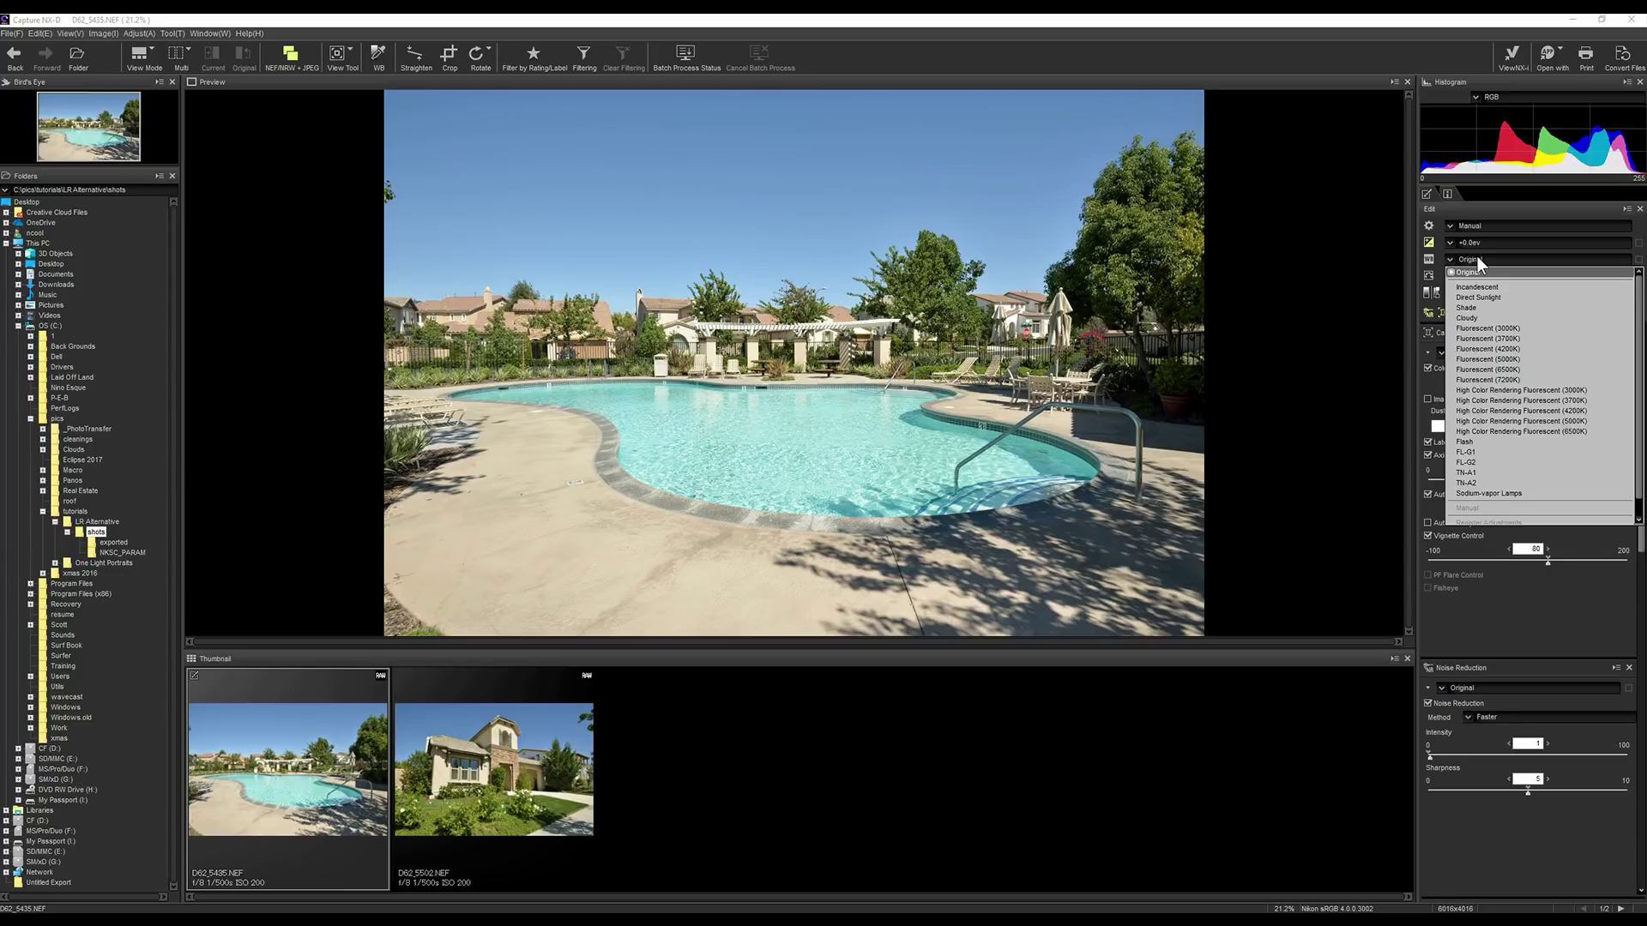
click(1476, 255)
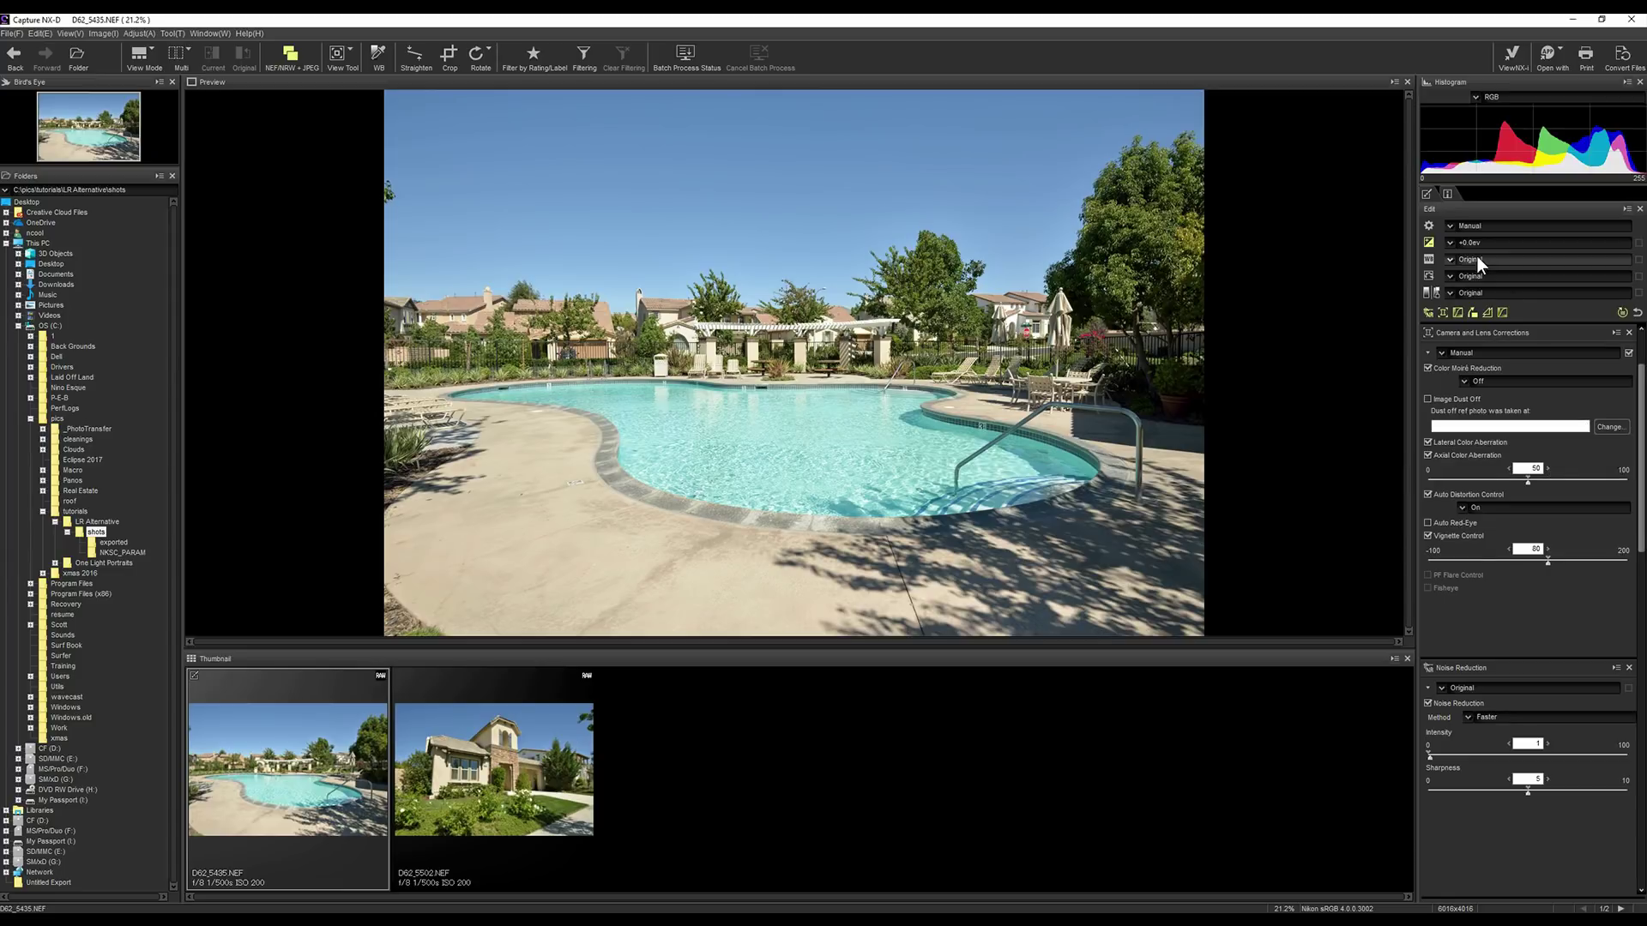
click(1427, 259)
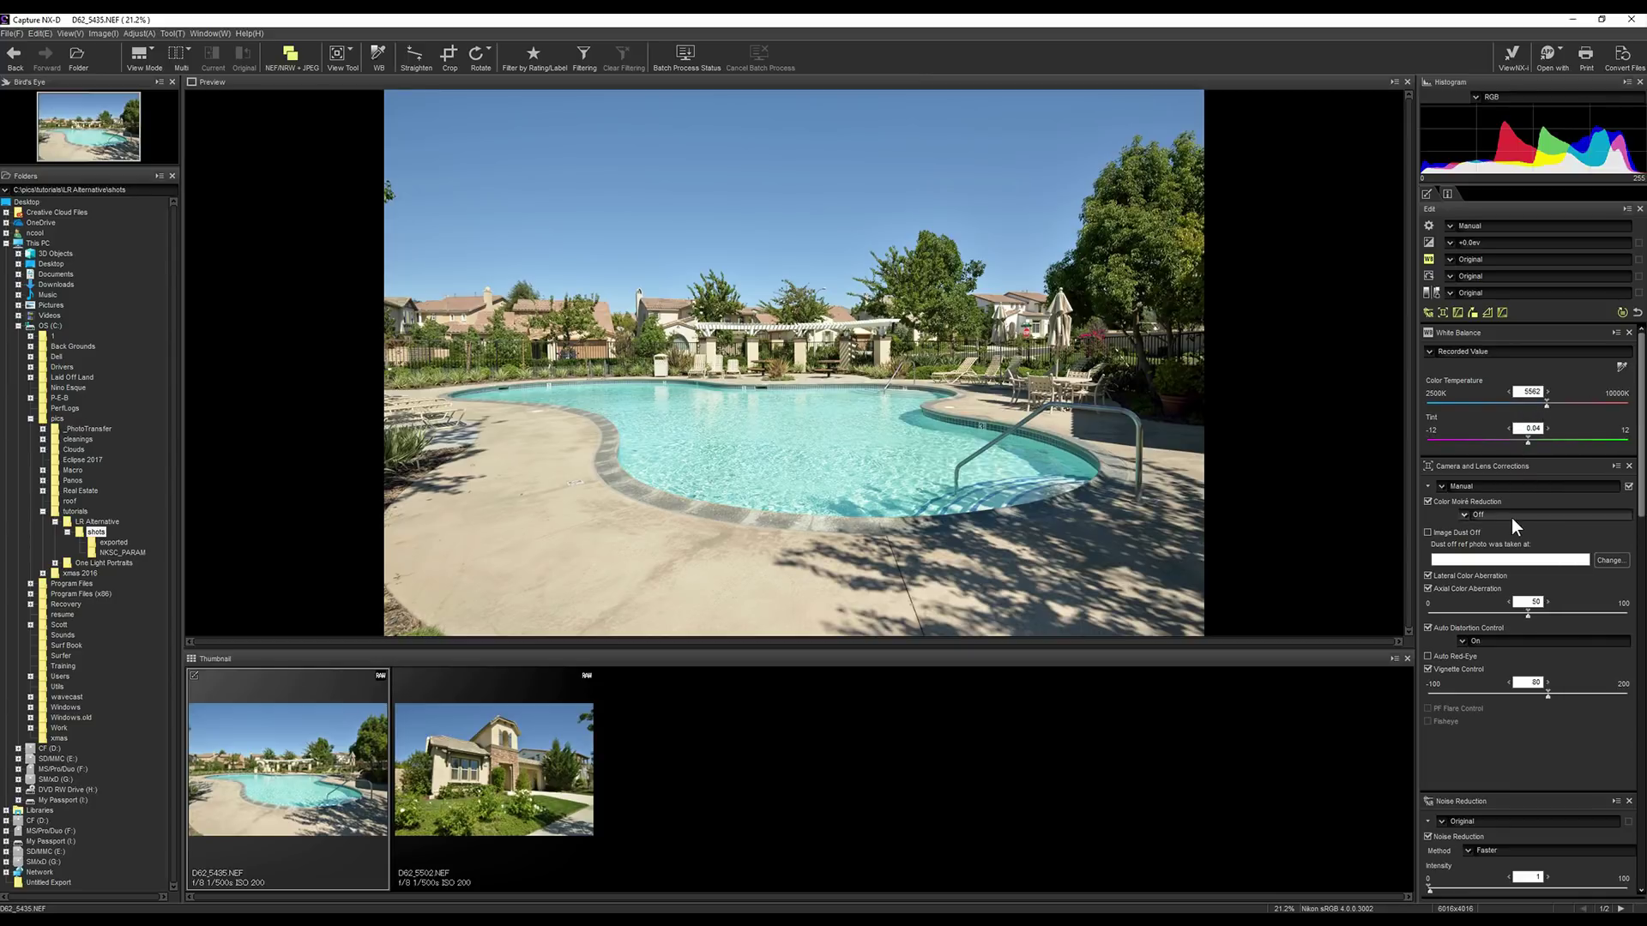
click(1429, 315)
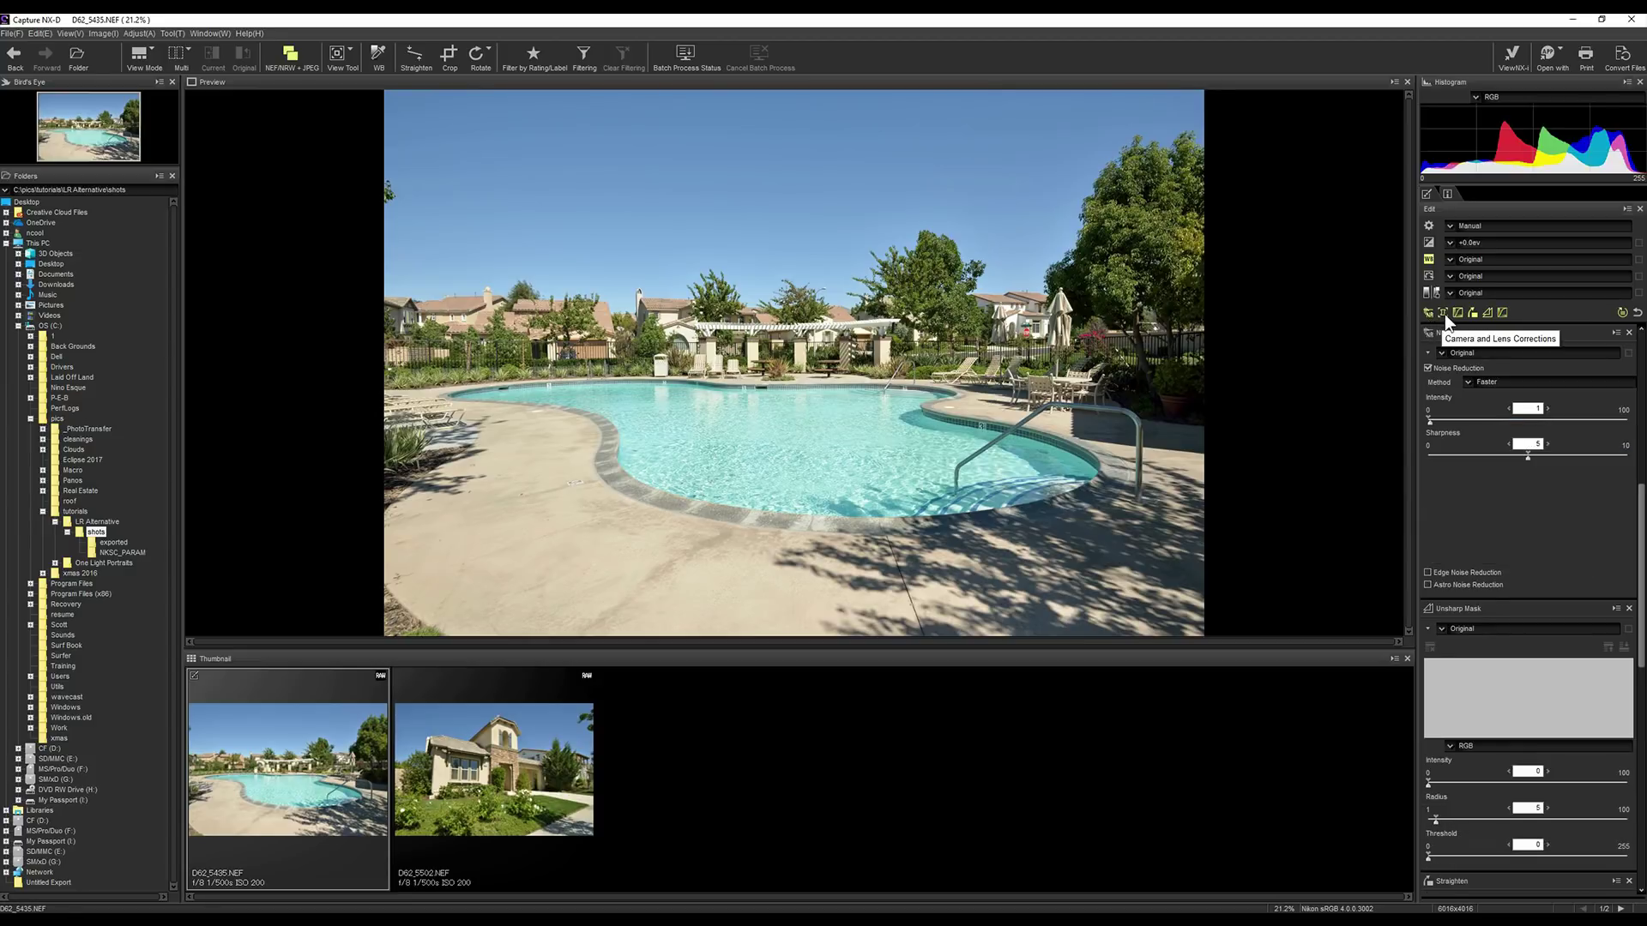
- Show Straighten, Unsharp Mask, Levels & Curves, Noise Reduction (Faster, 1, 5) and Camera and Lens Corrections
click(1444, 314)
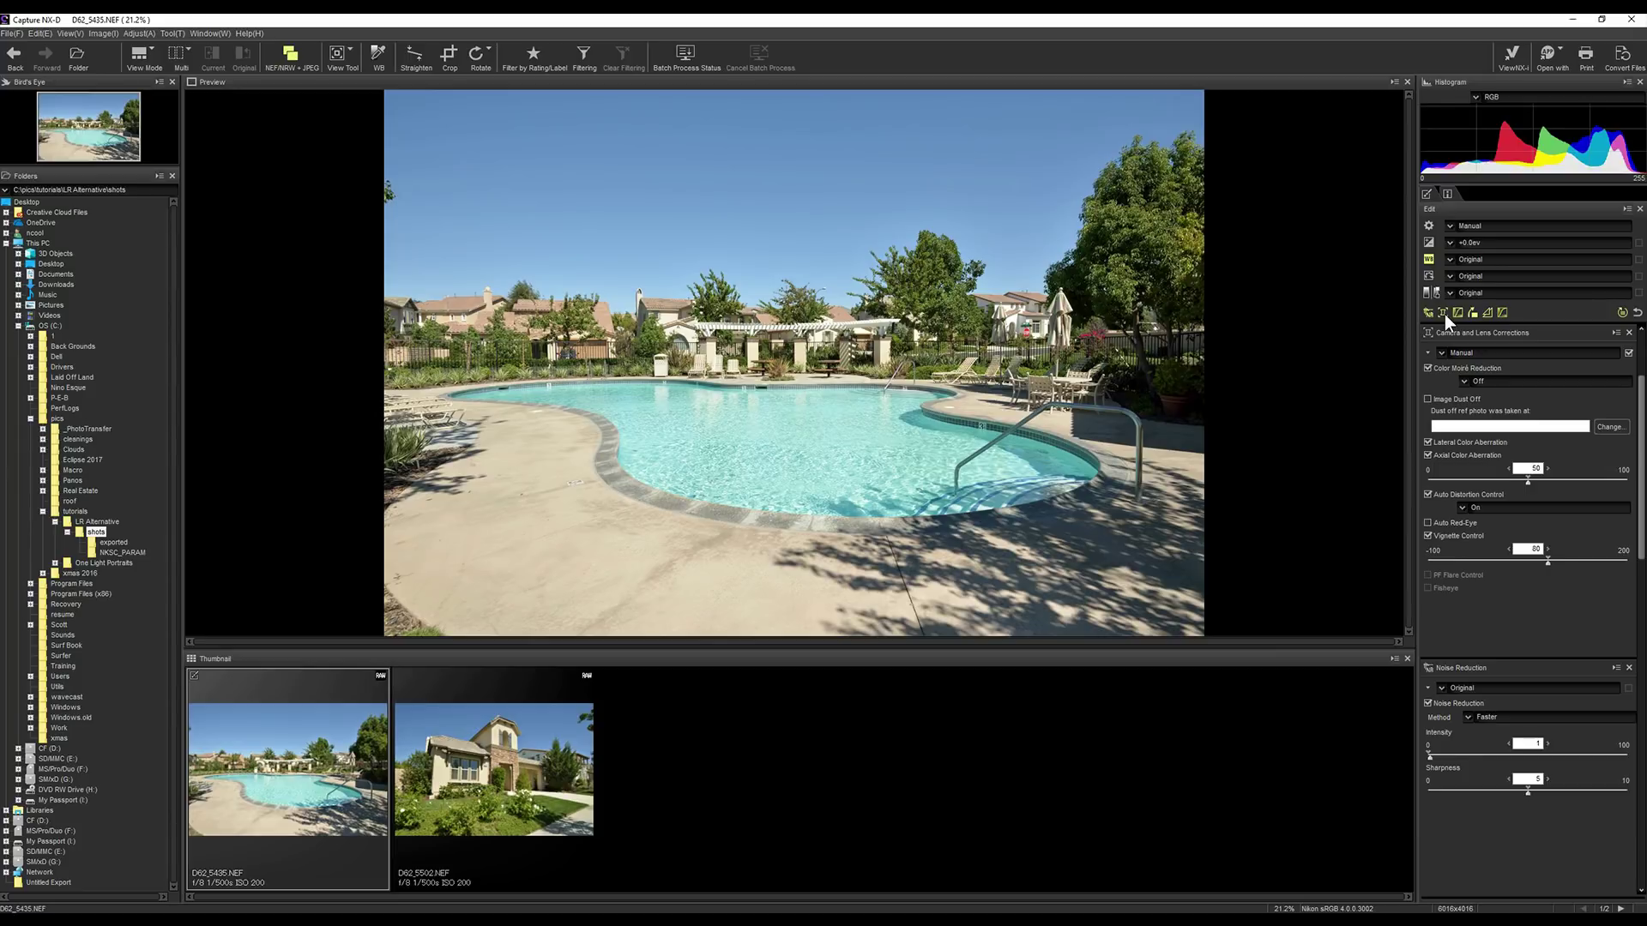
click(1460, 312)
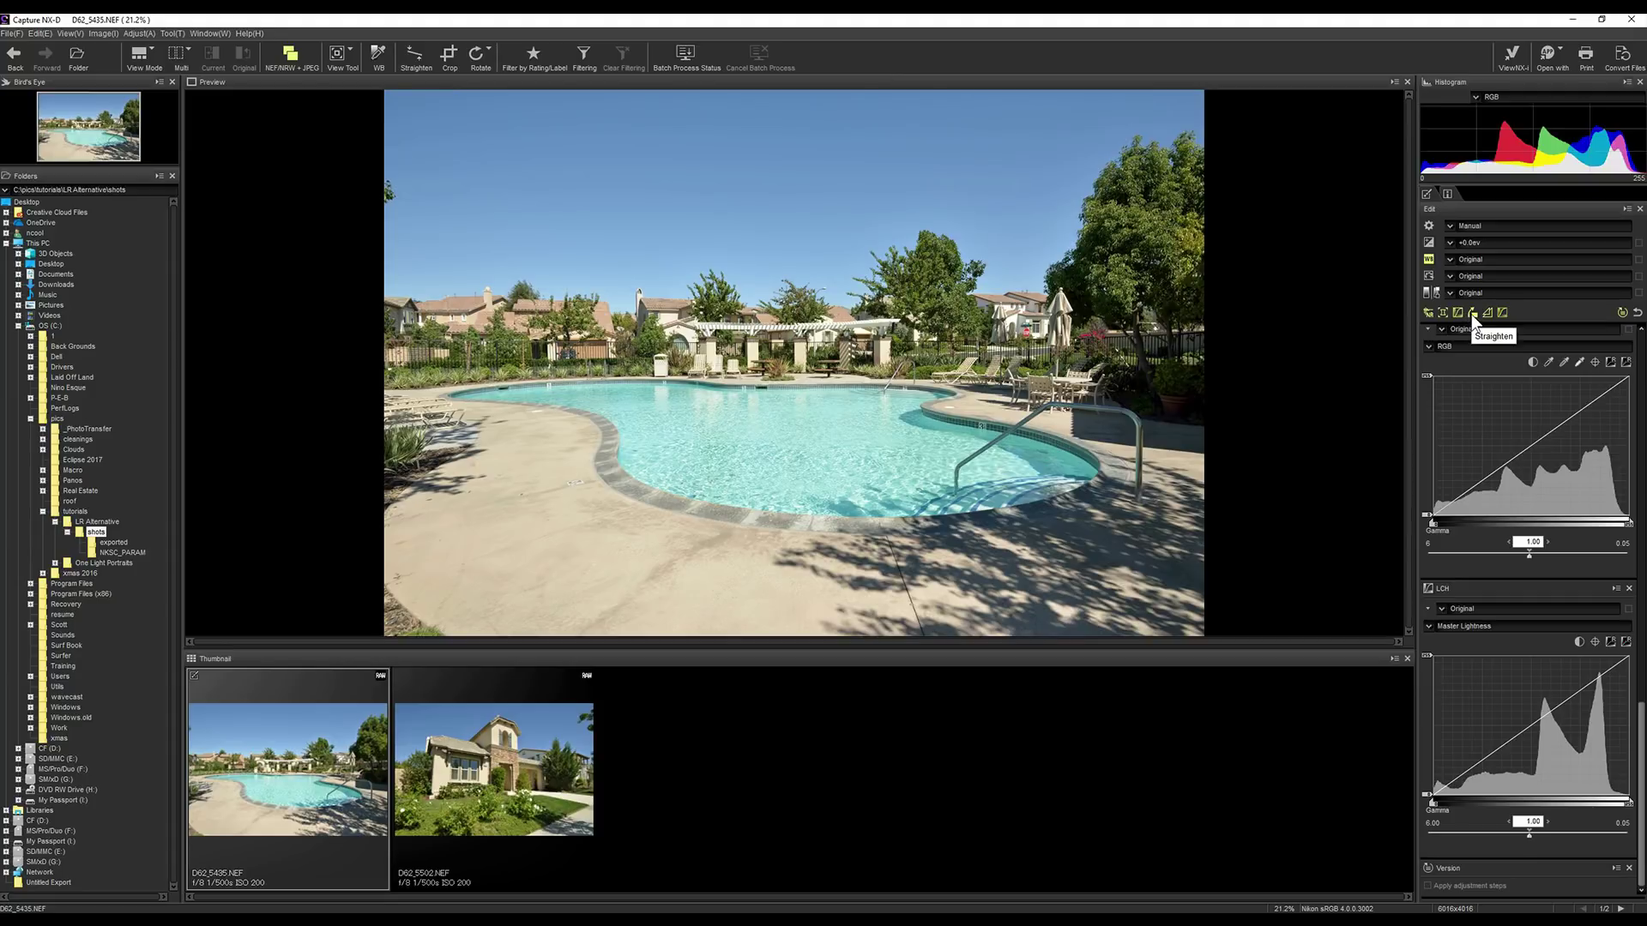
click(1472, 314)
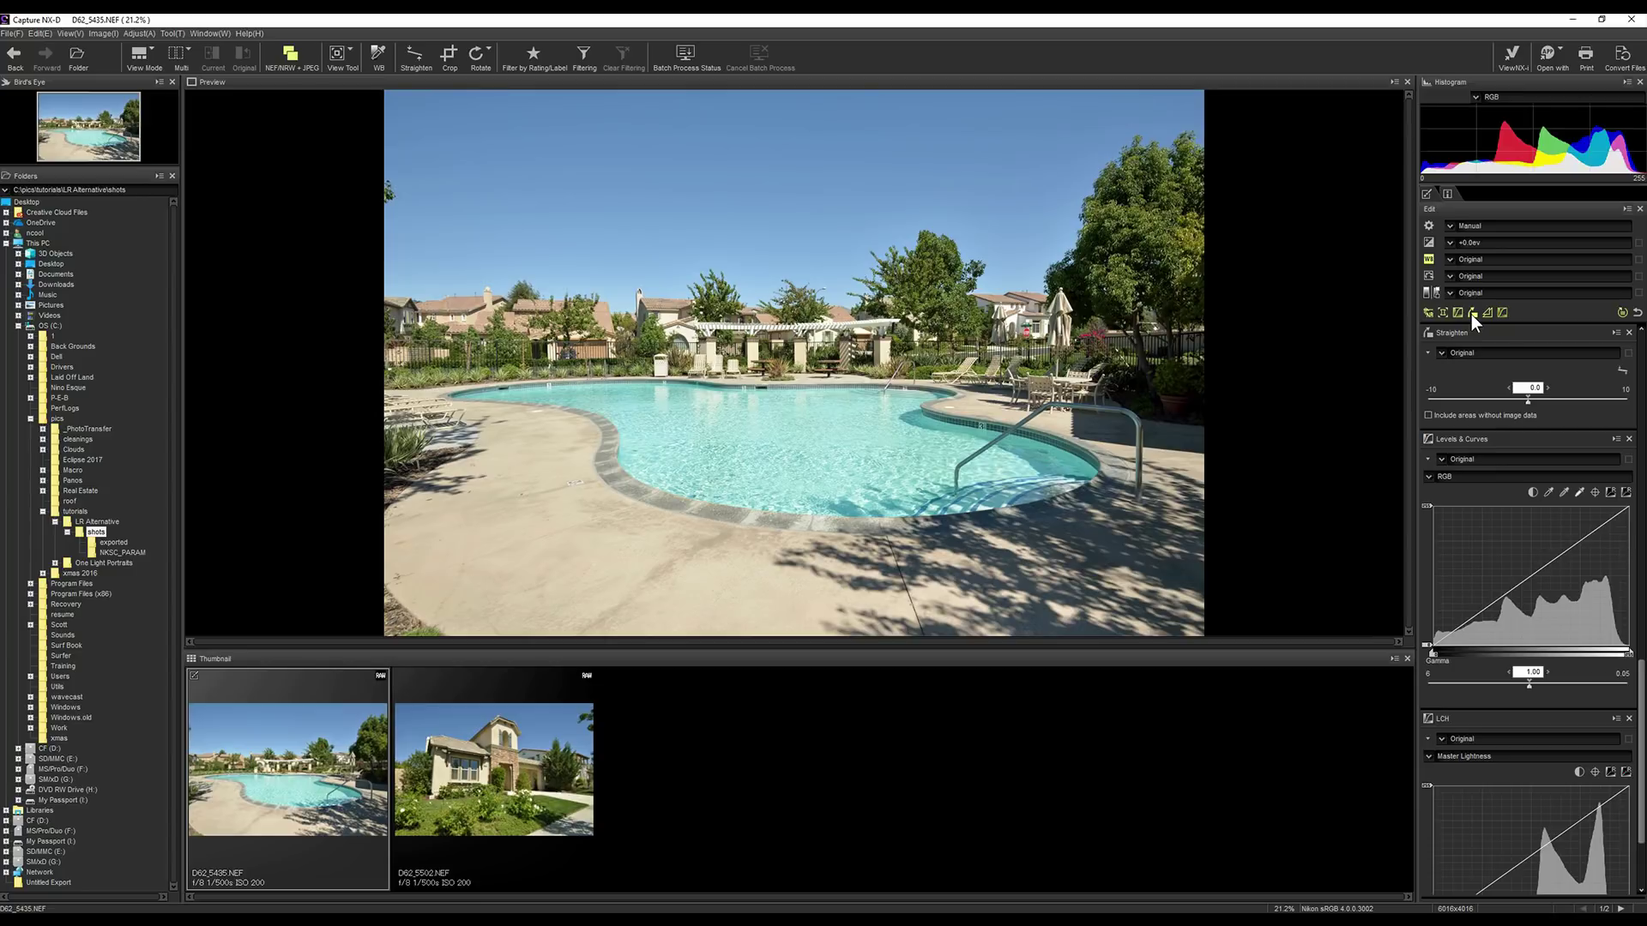
click(1485, 310)
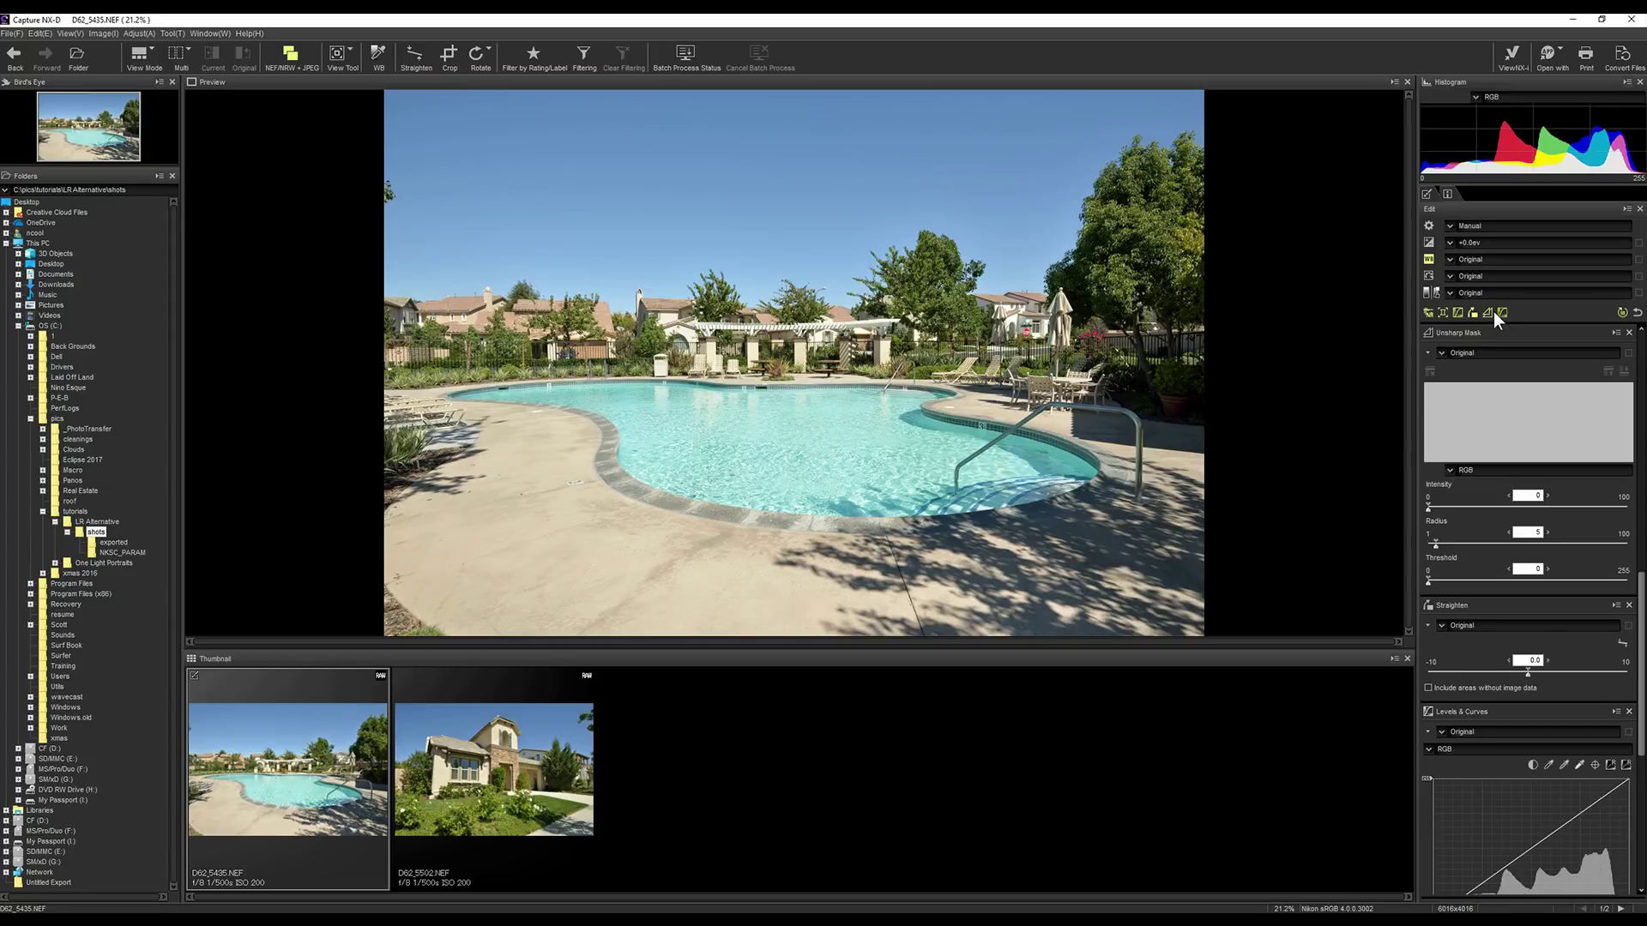
click(1501, 314)
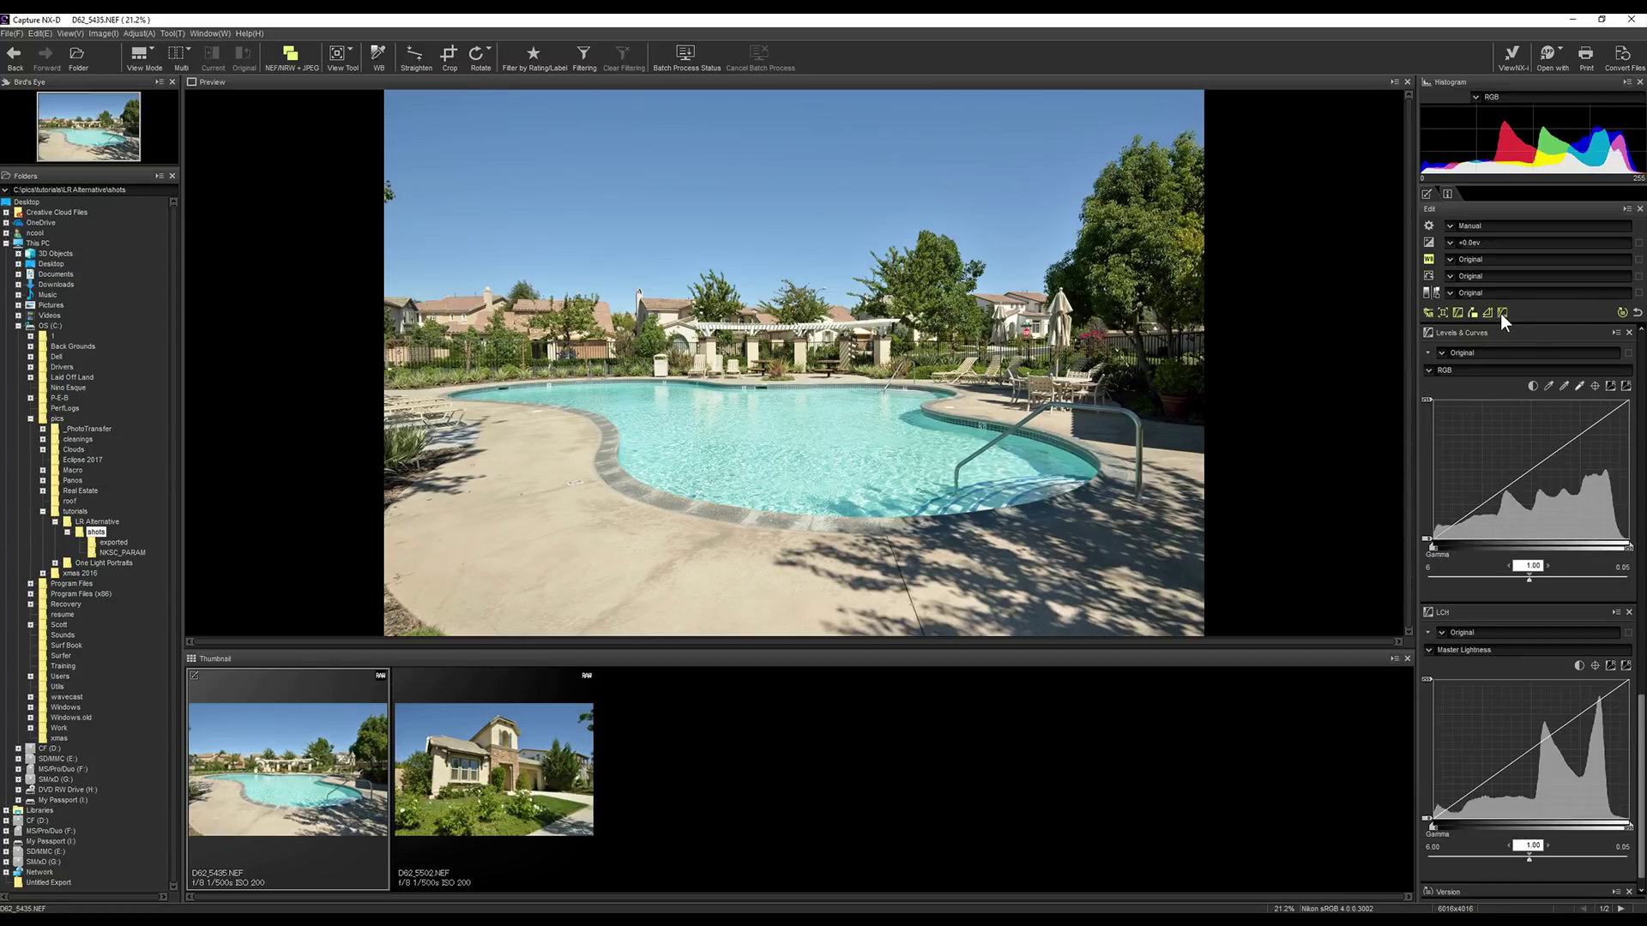
click(1432, 312)
click(1443, 312)
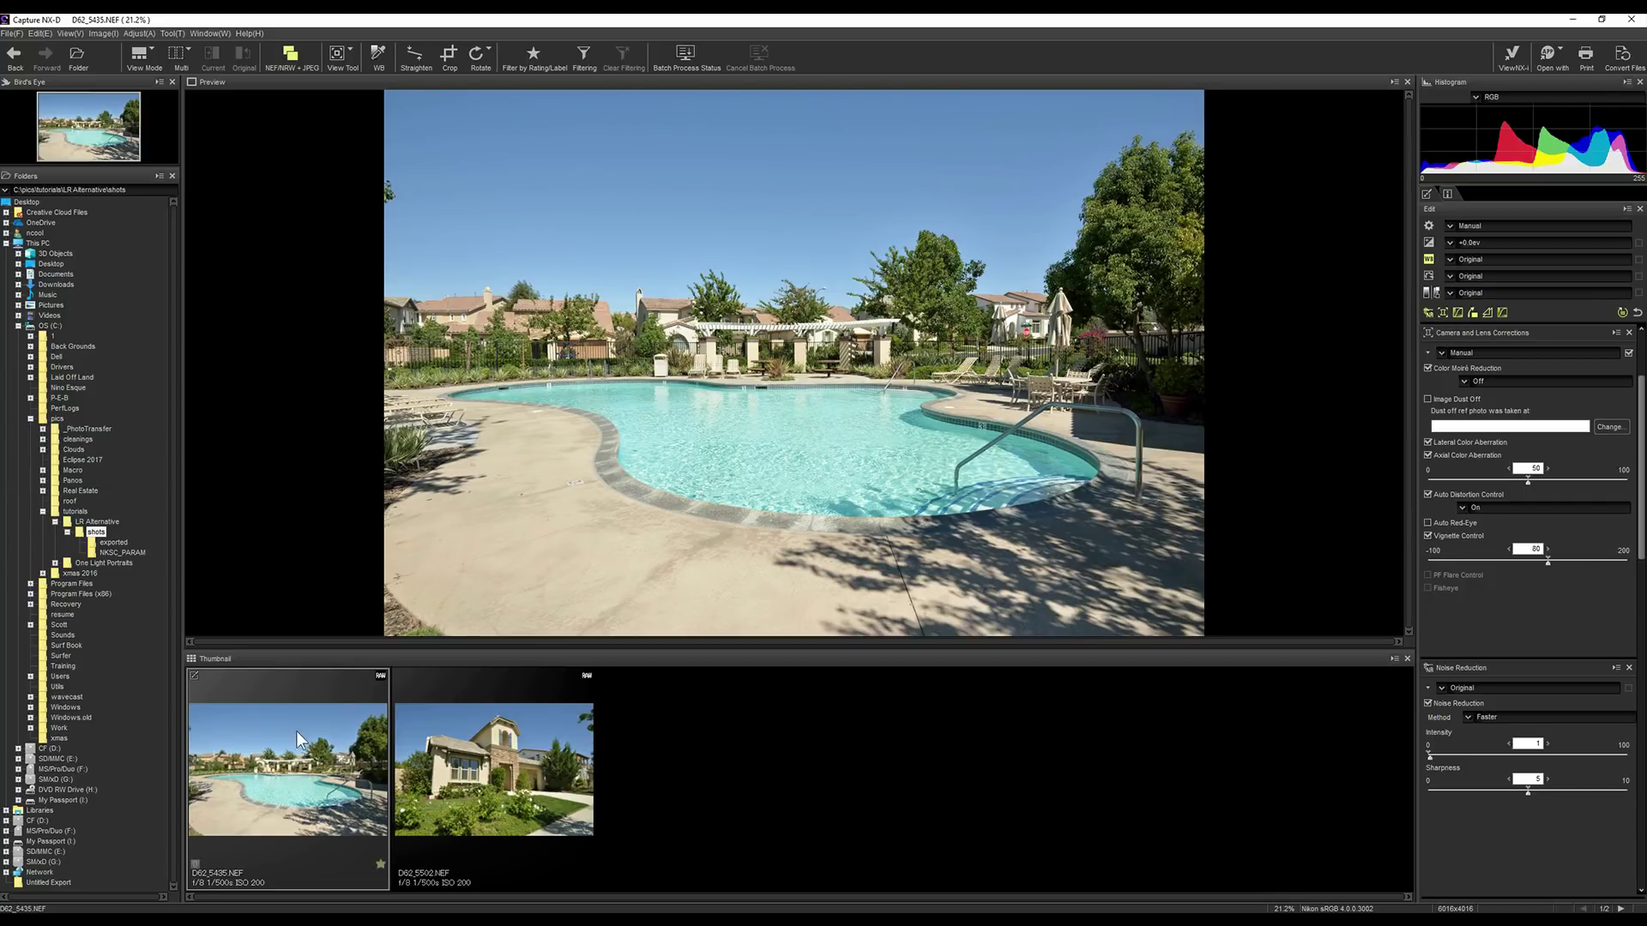
- Copy the pool photo's updated adjustments and paste them onto the house photo D62_5502.NEF
right_click(314, 789)
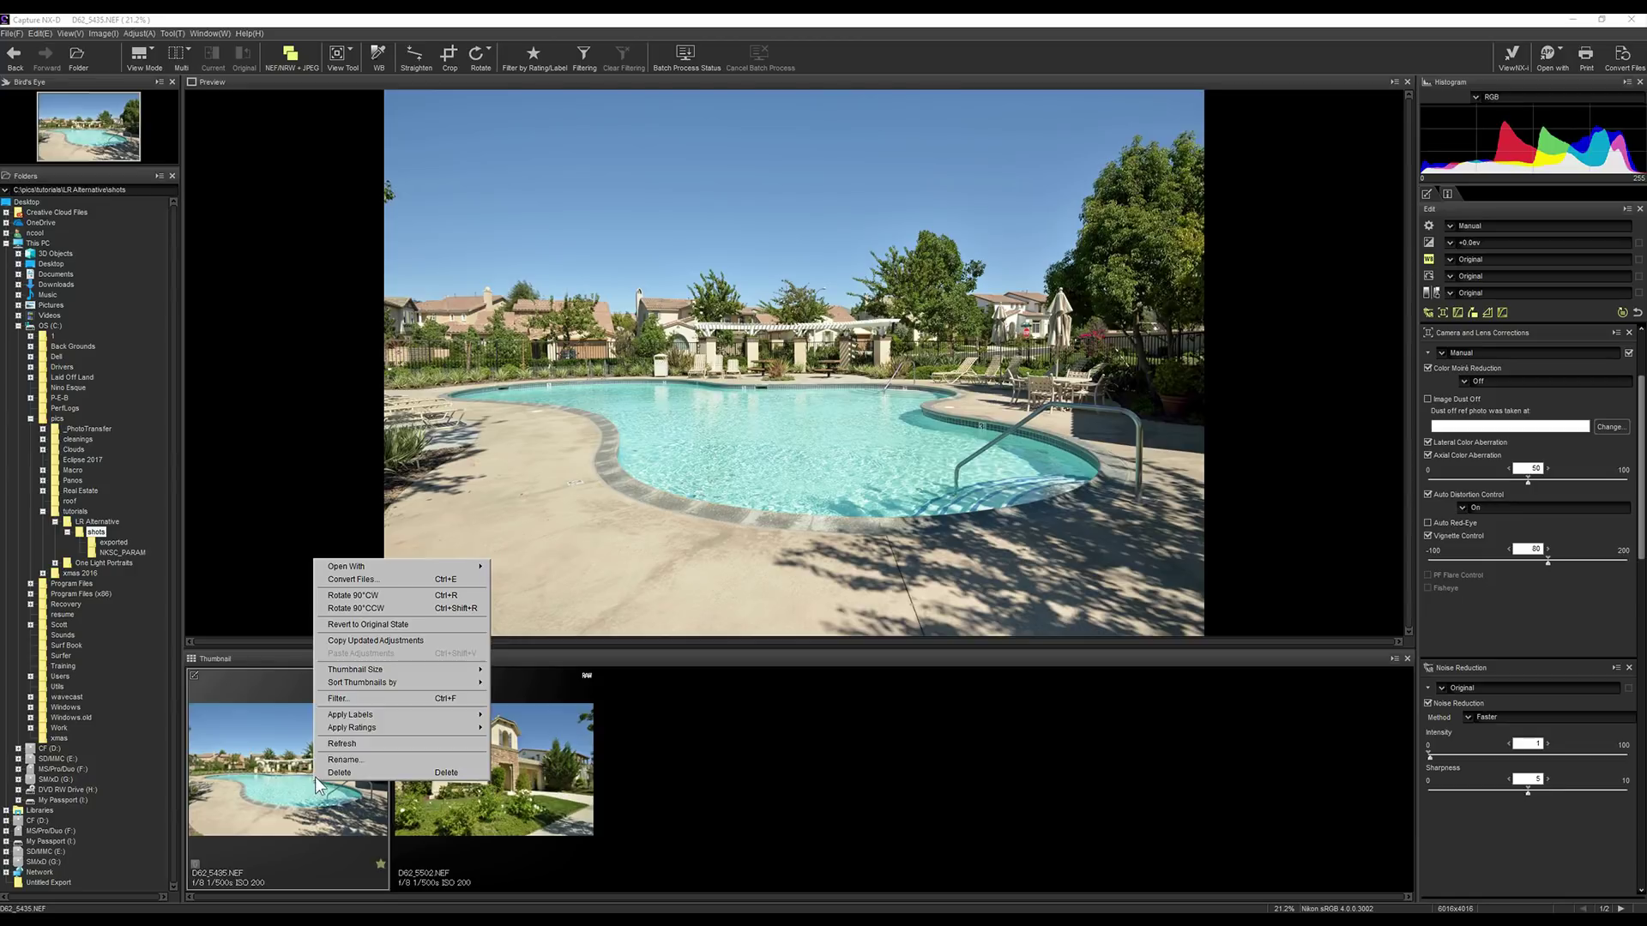
click(357, 641)
click(503, 794)
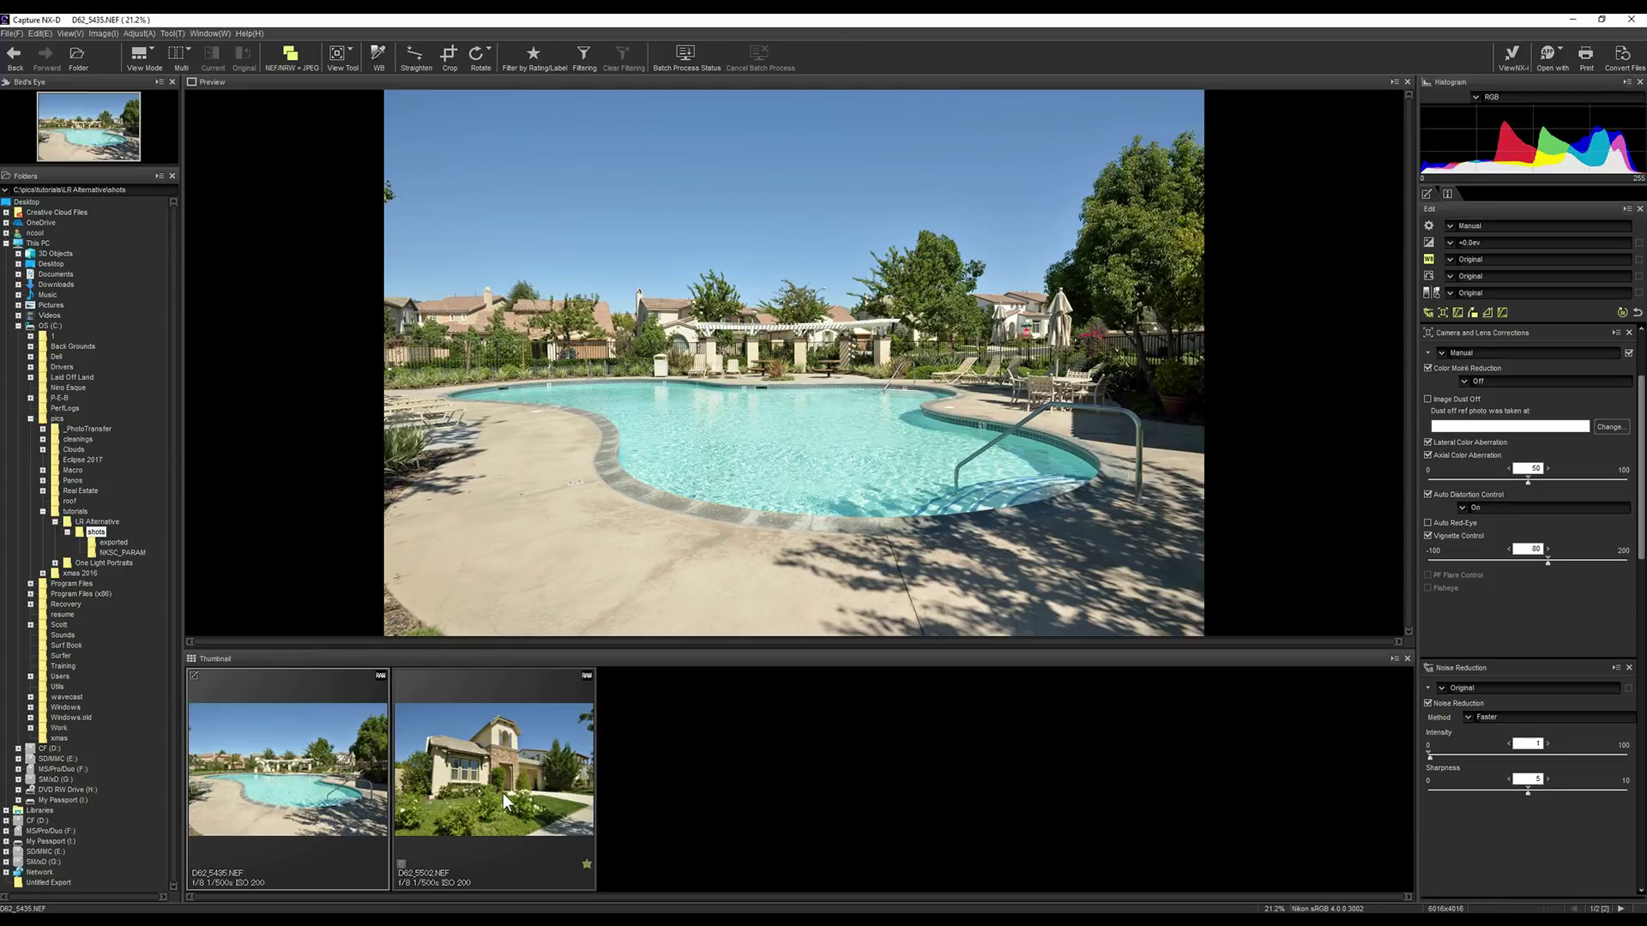
right_click(503, 794)
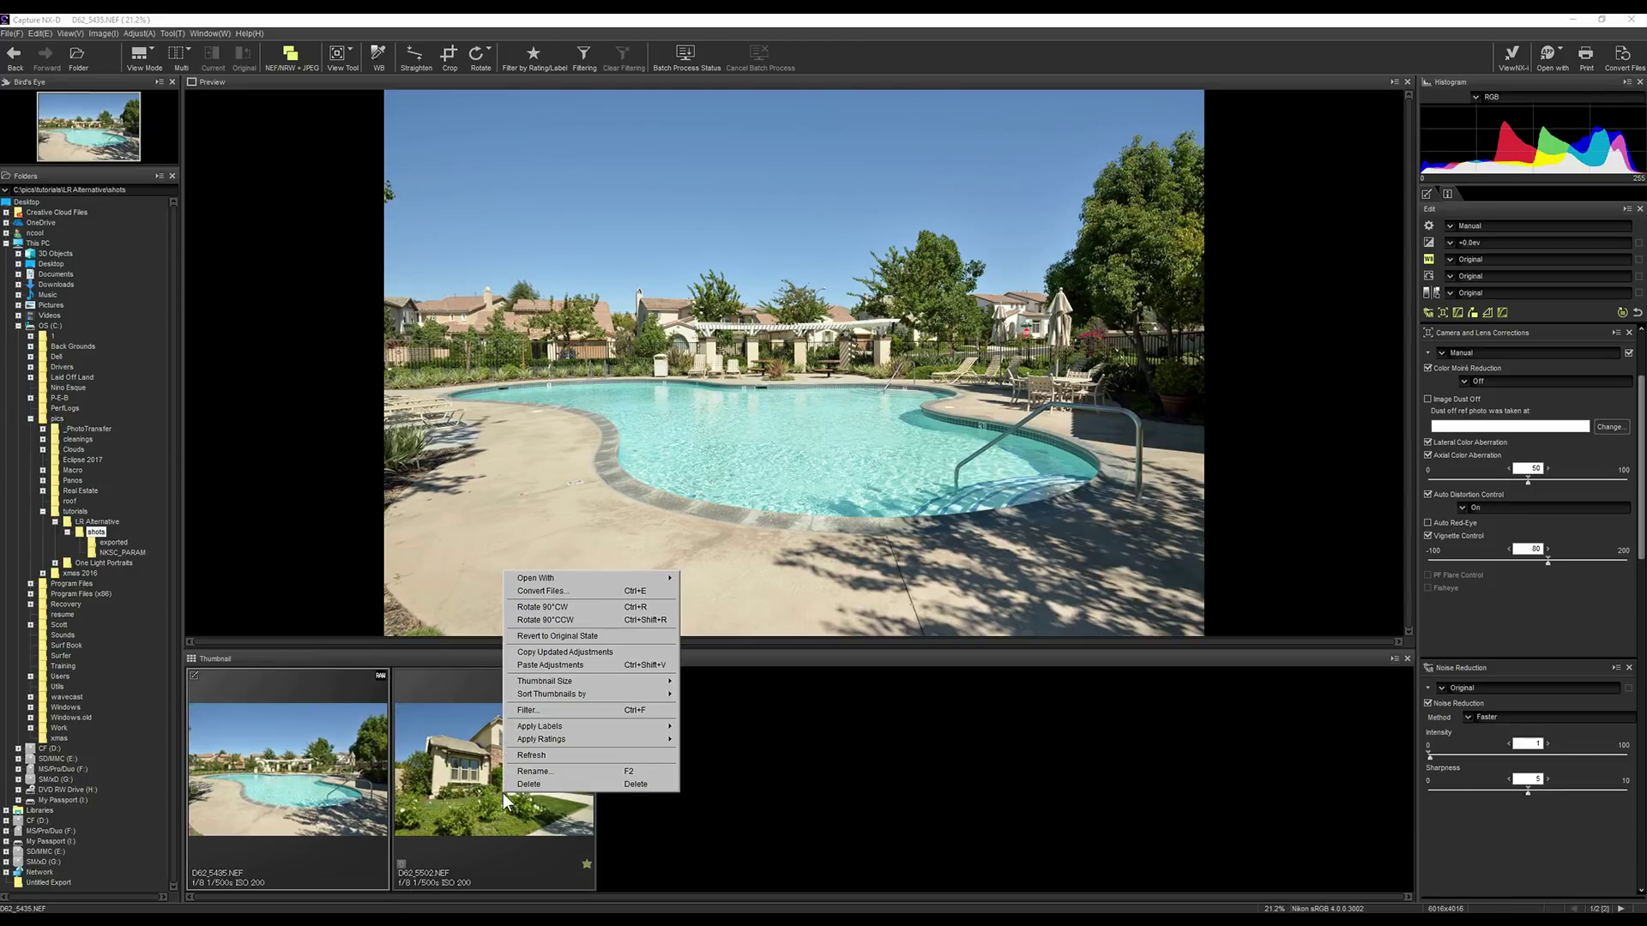
click(548, 668)
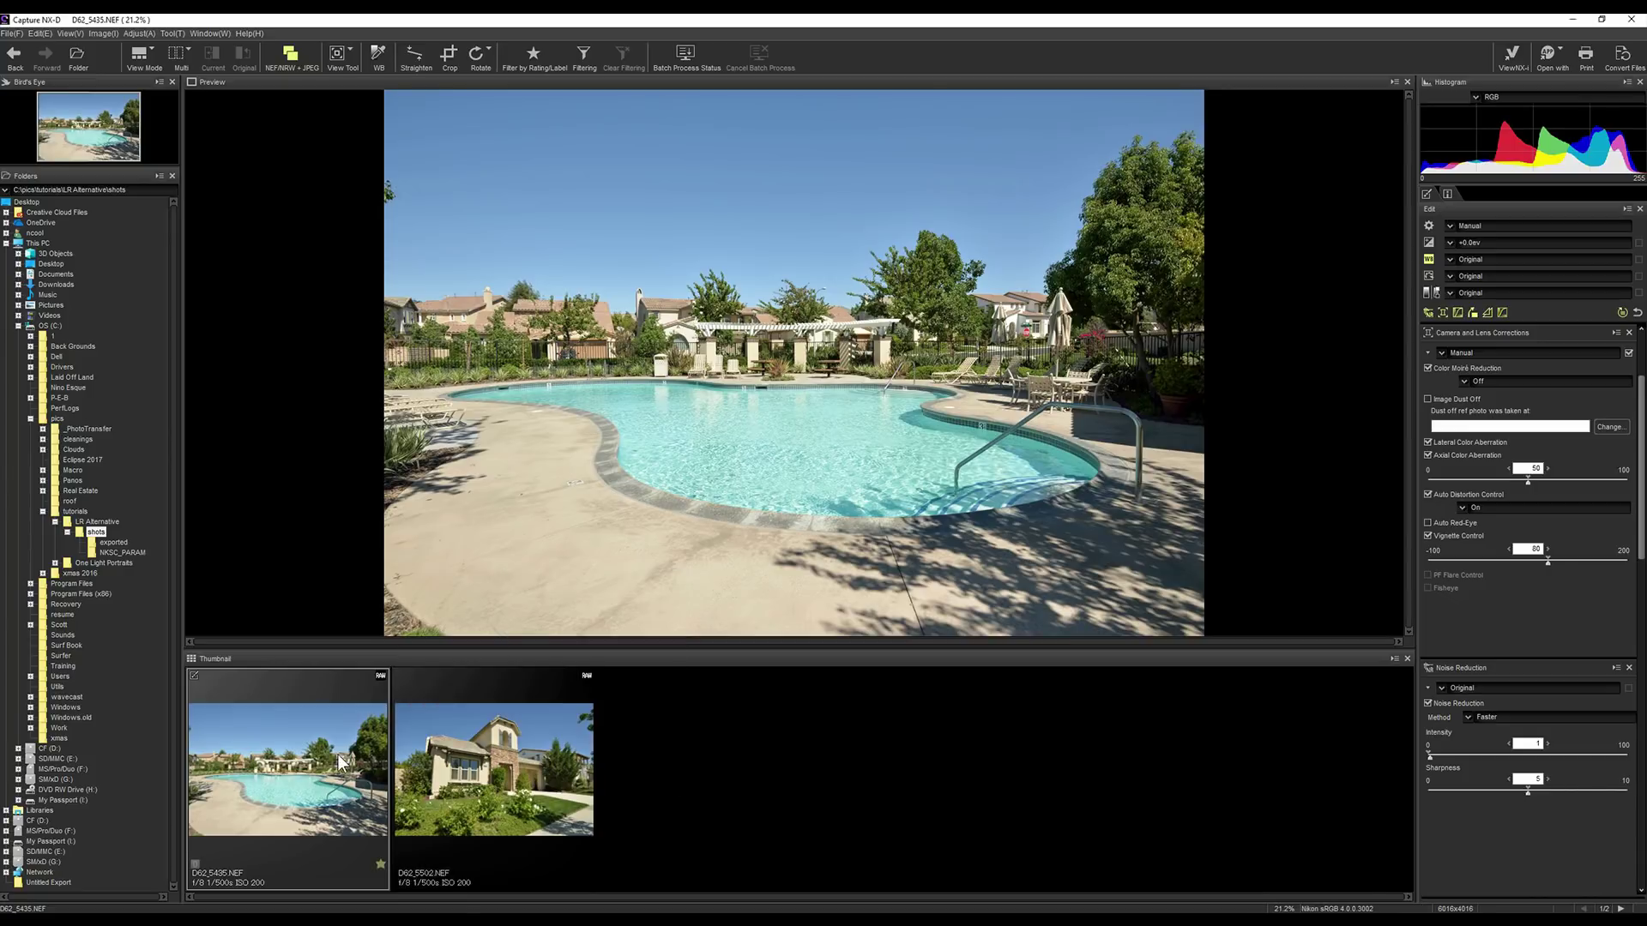
right_click(337, 754)
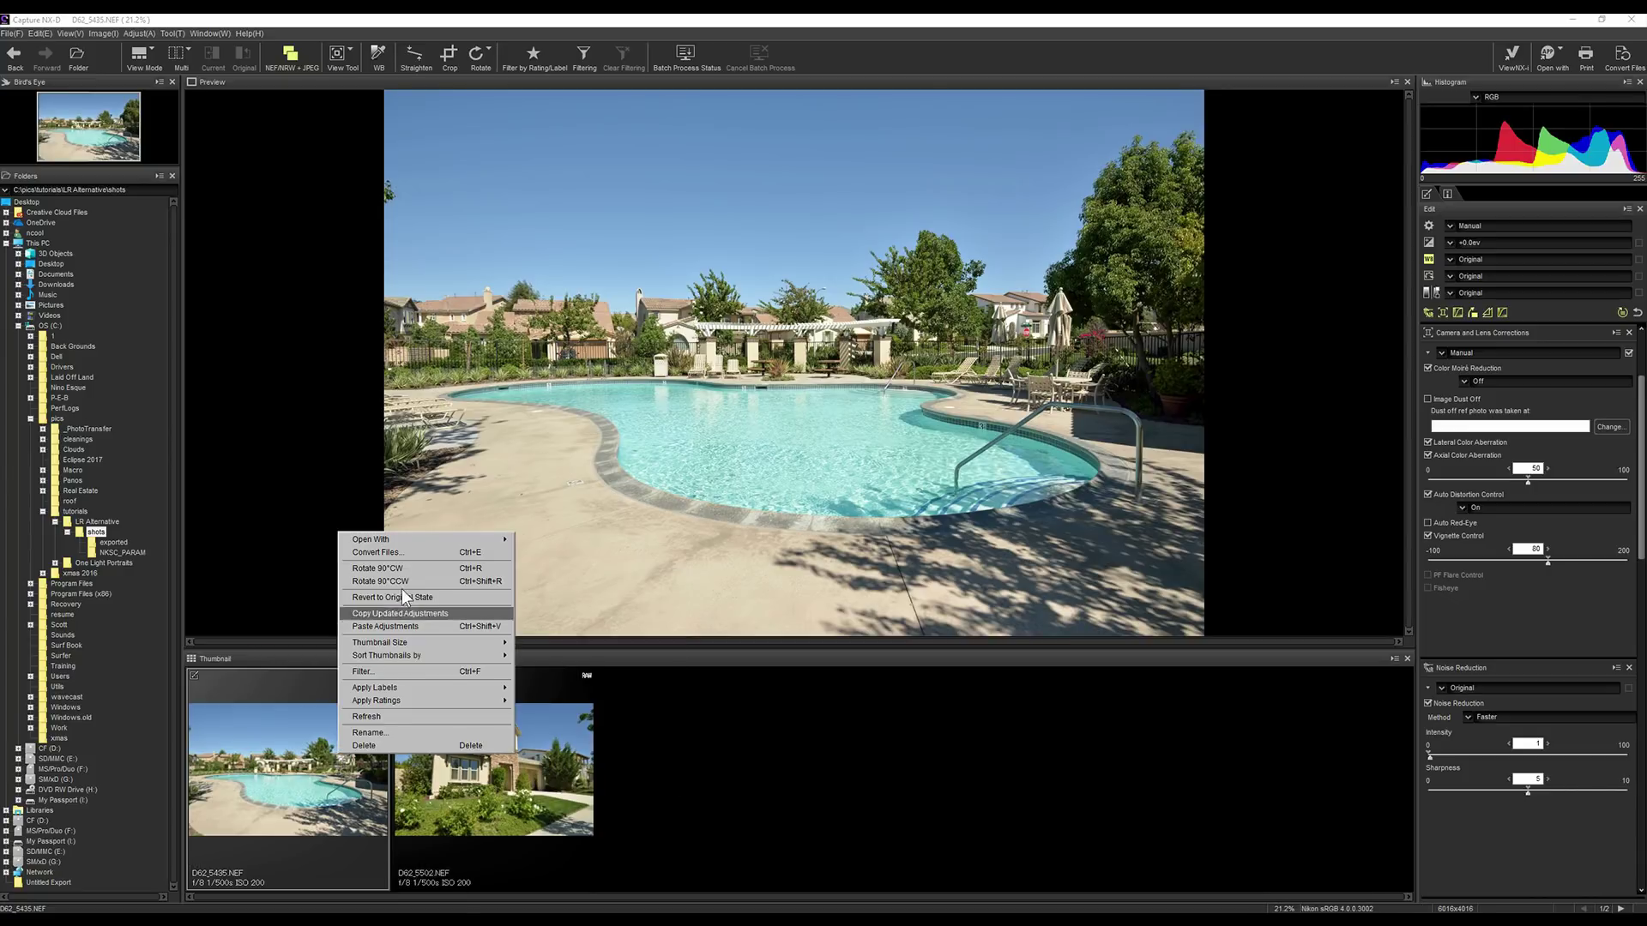
click(404, 554)
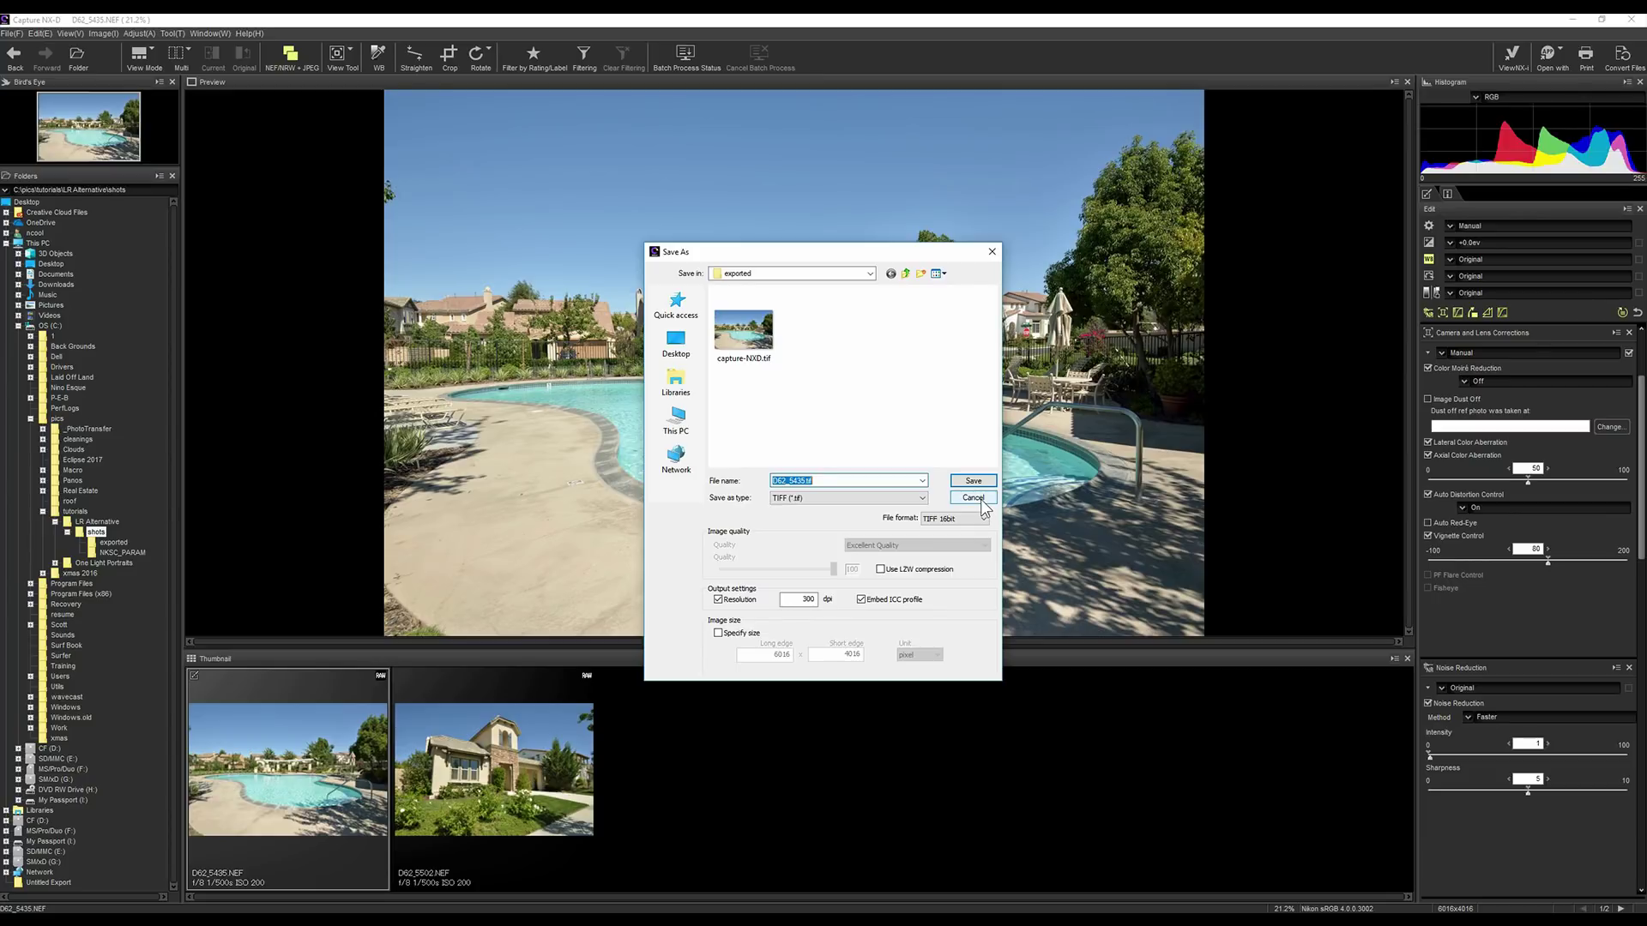
click(972, 497)
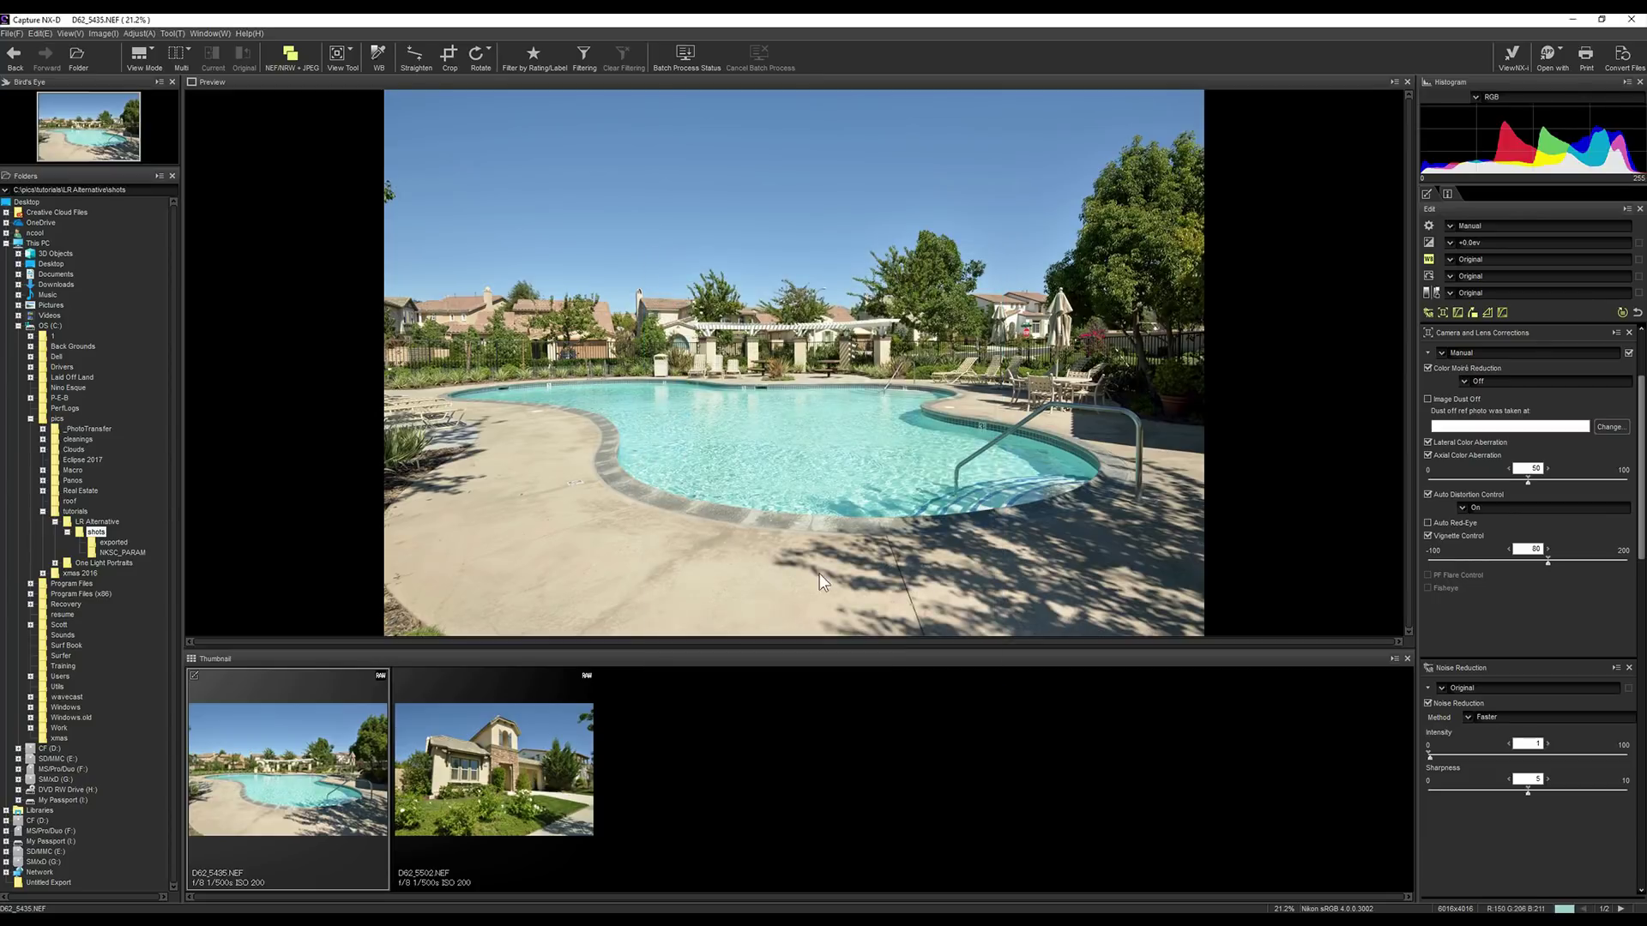
key(alt+Tab)
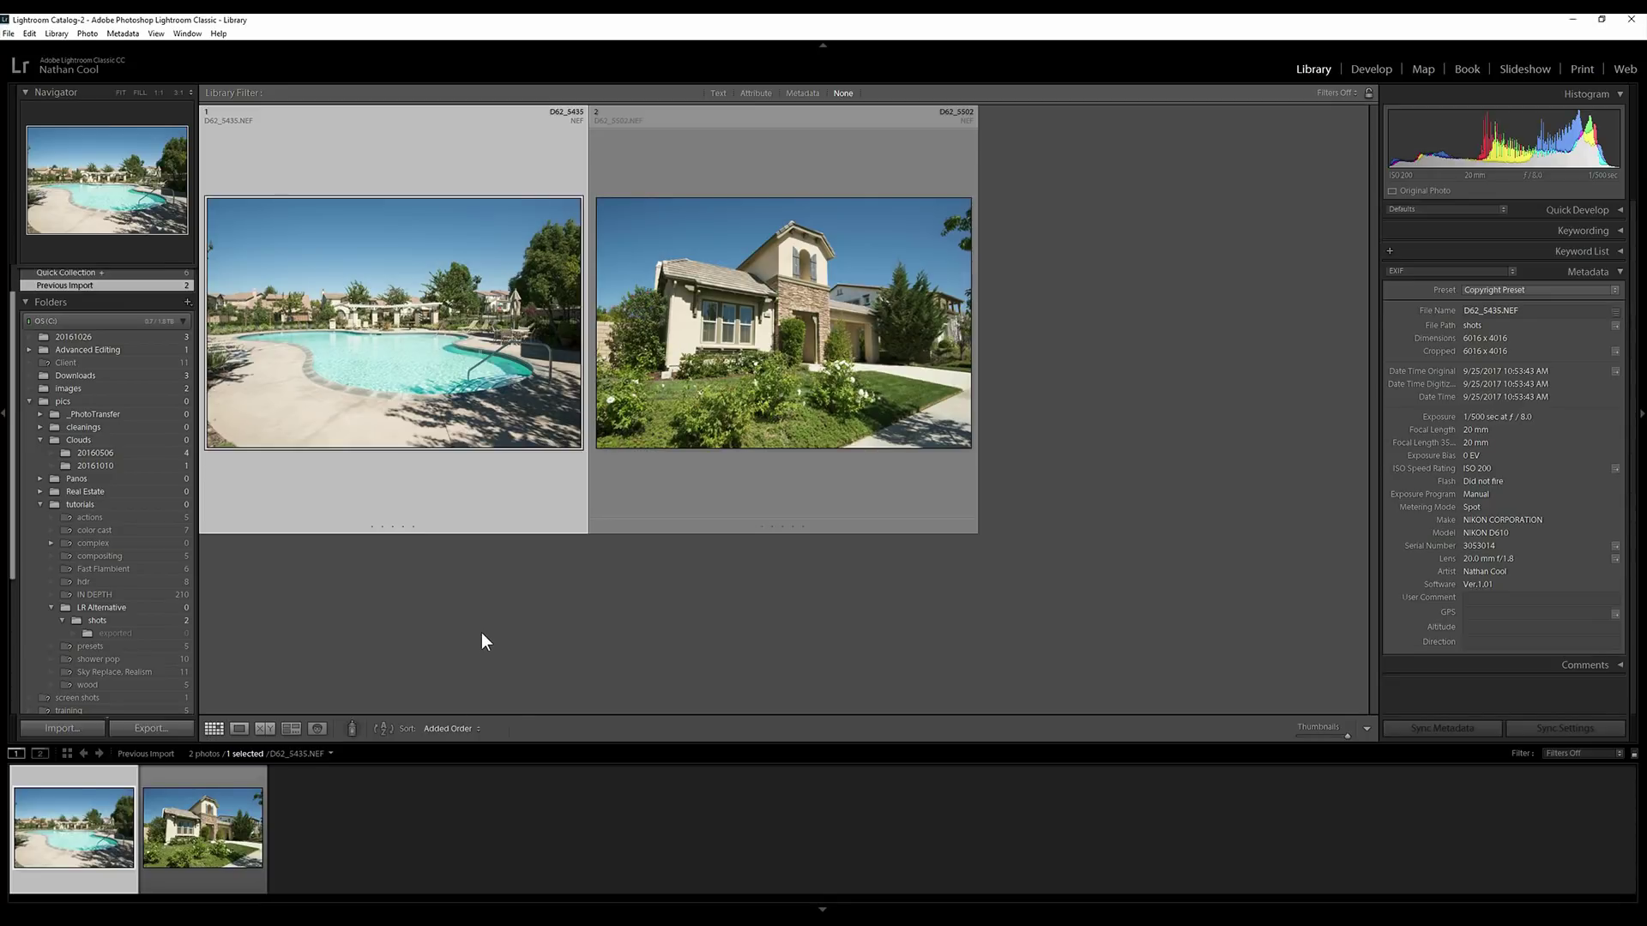
- Import only capture-NXD.tif from the exported folder into the Lightroom catalog
key(alt+f)
key(i)
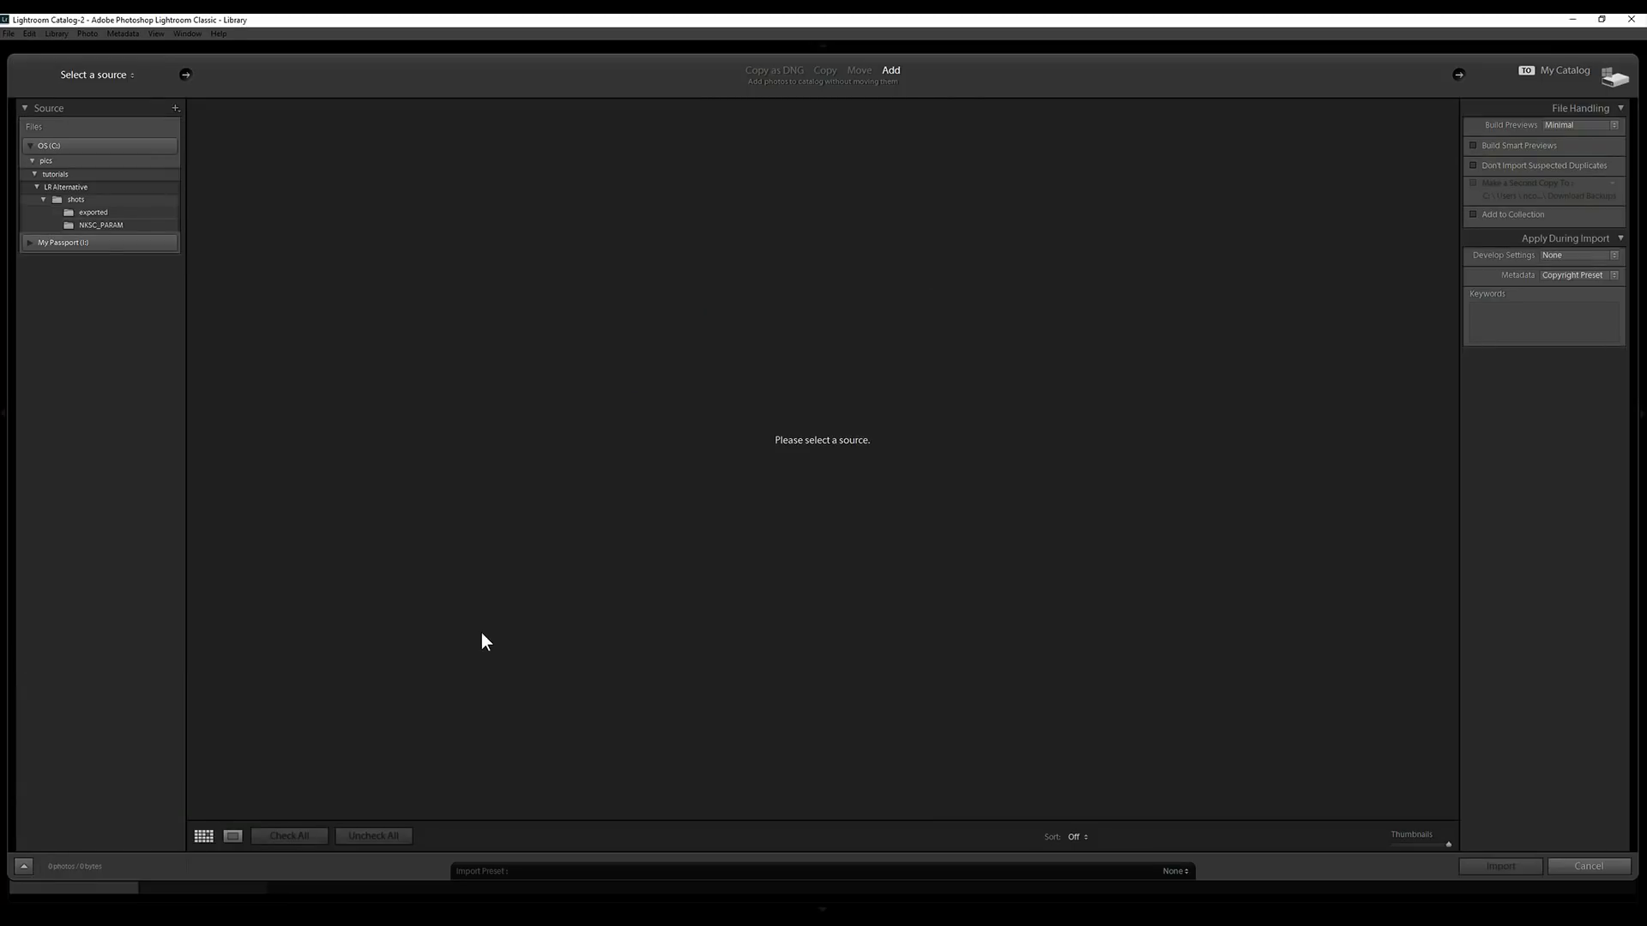
click(100, 217)
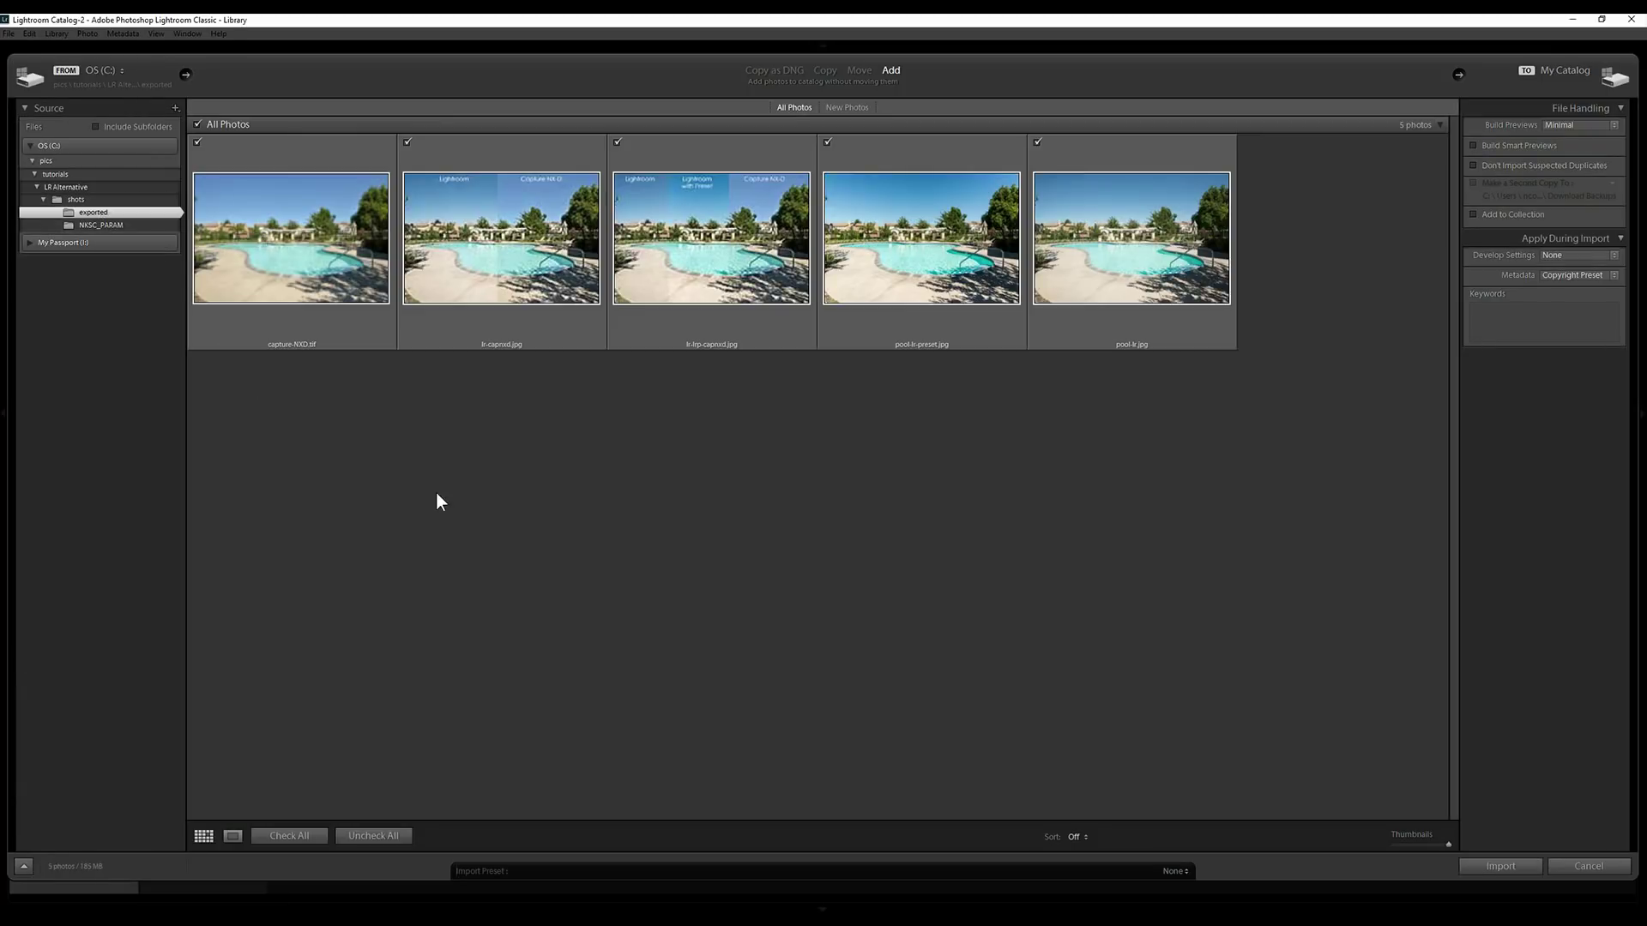
click(198, 125)
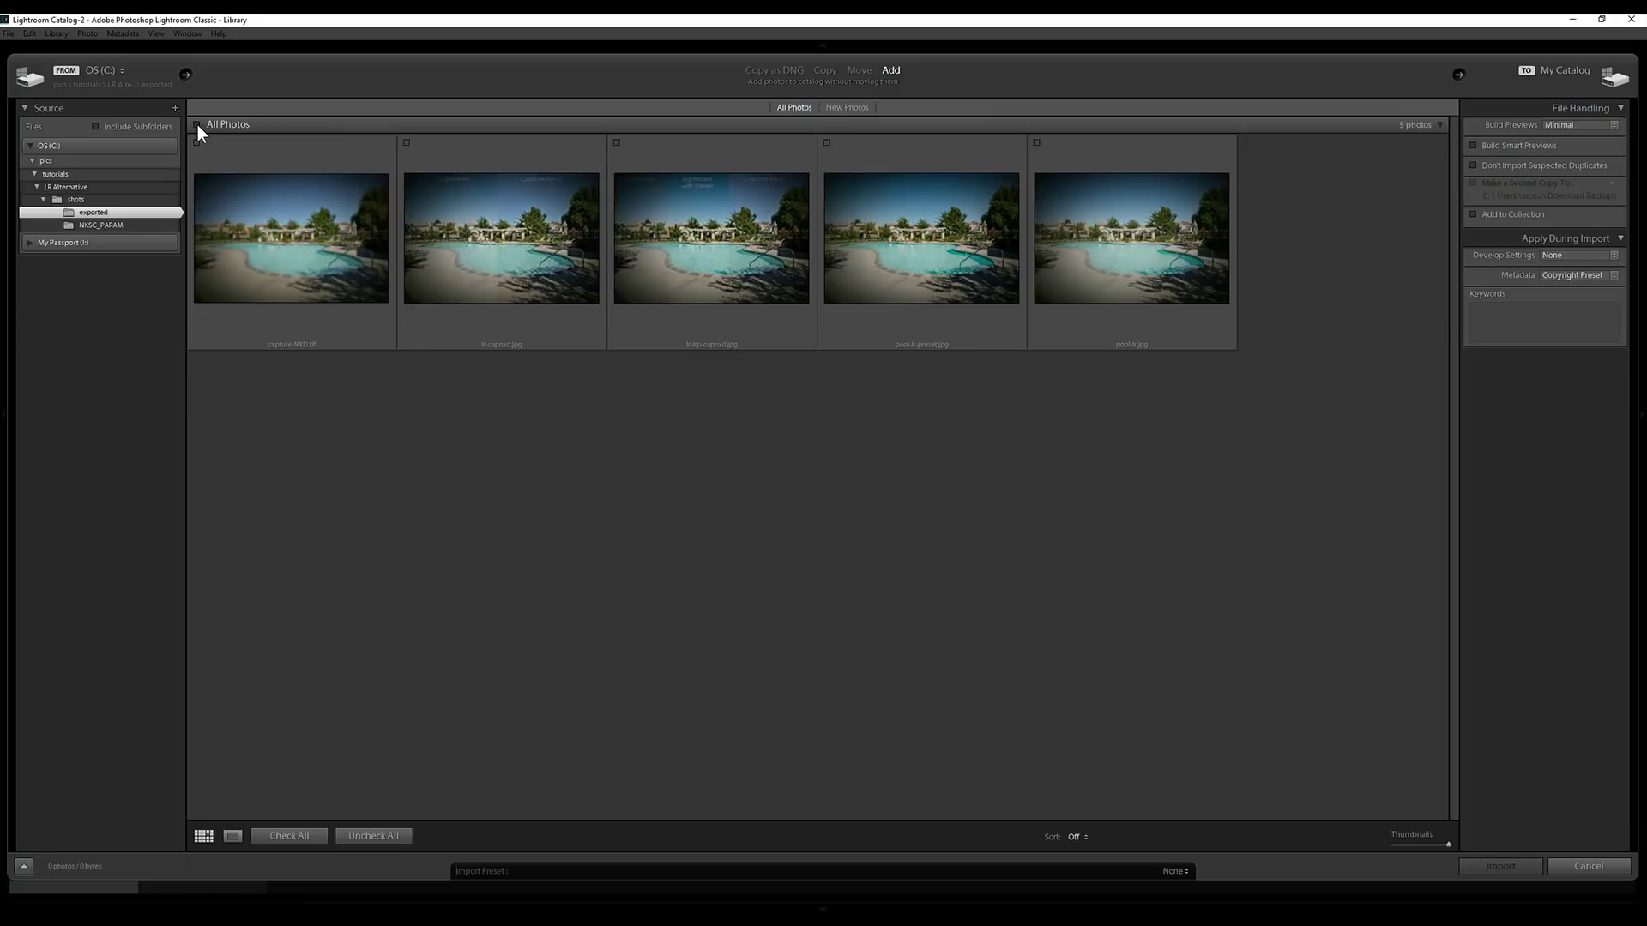
click(198, 139)
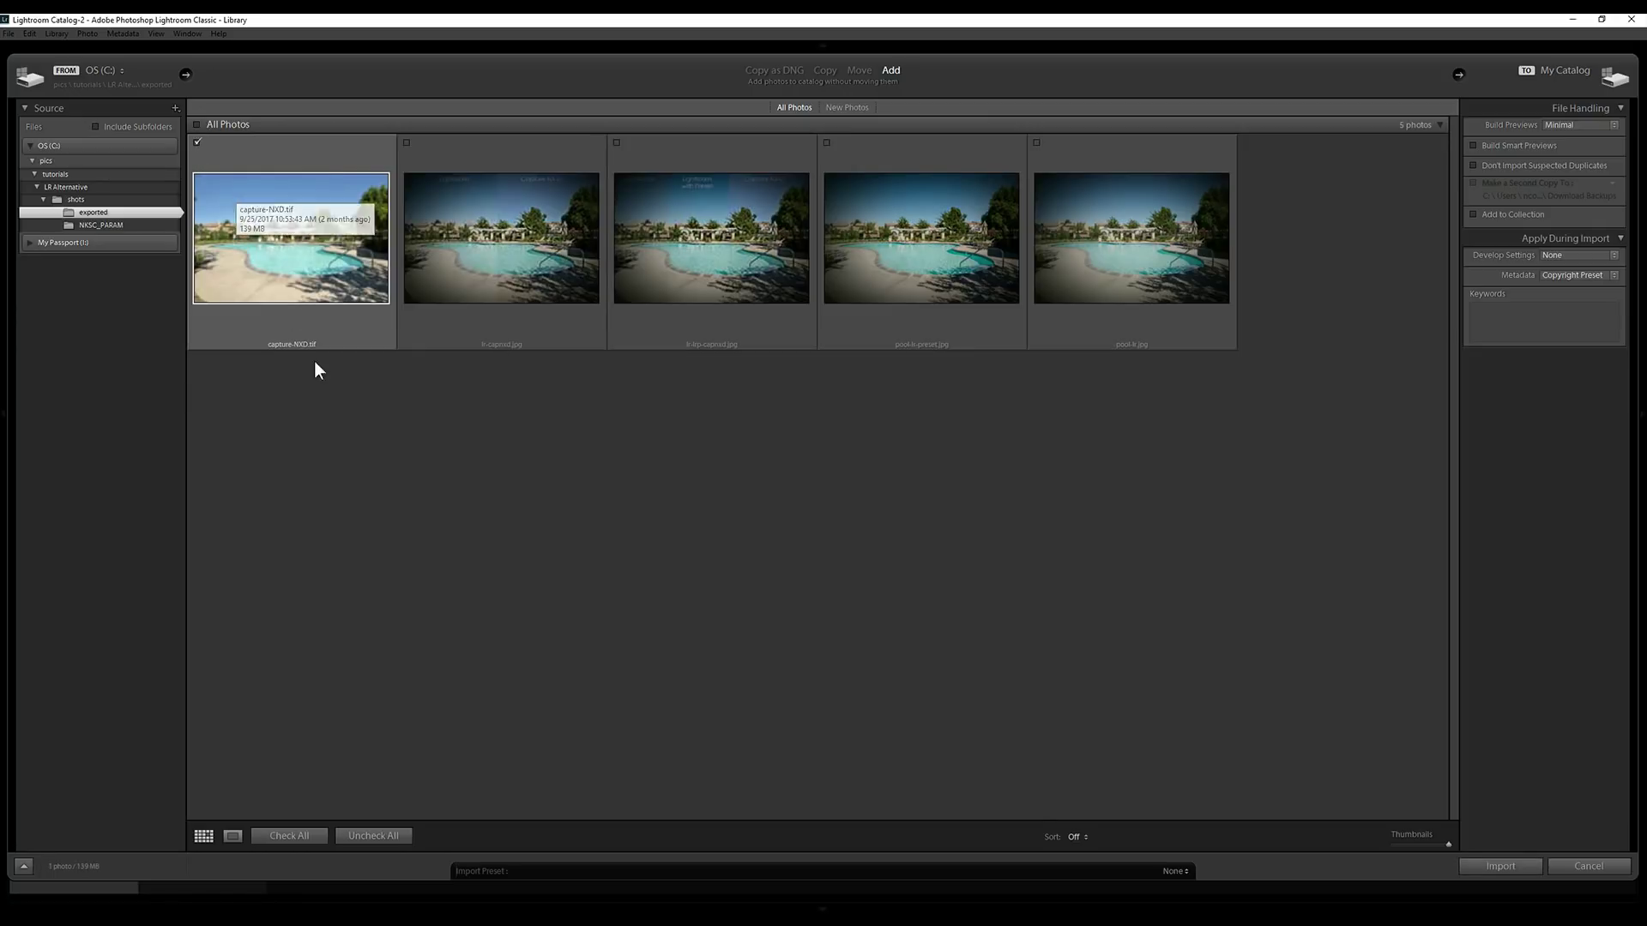
click(291, 271)
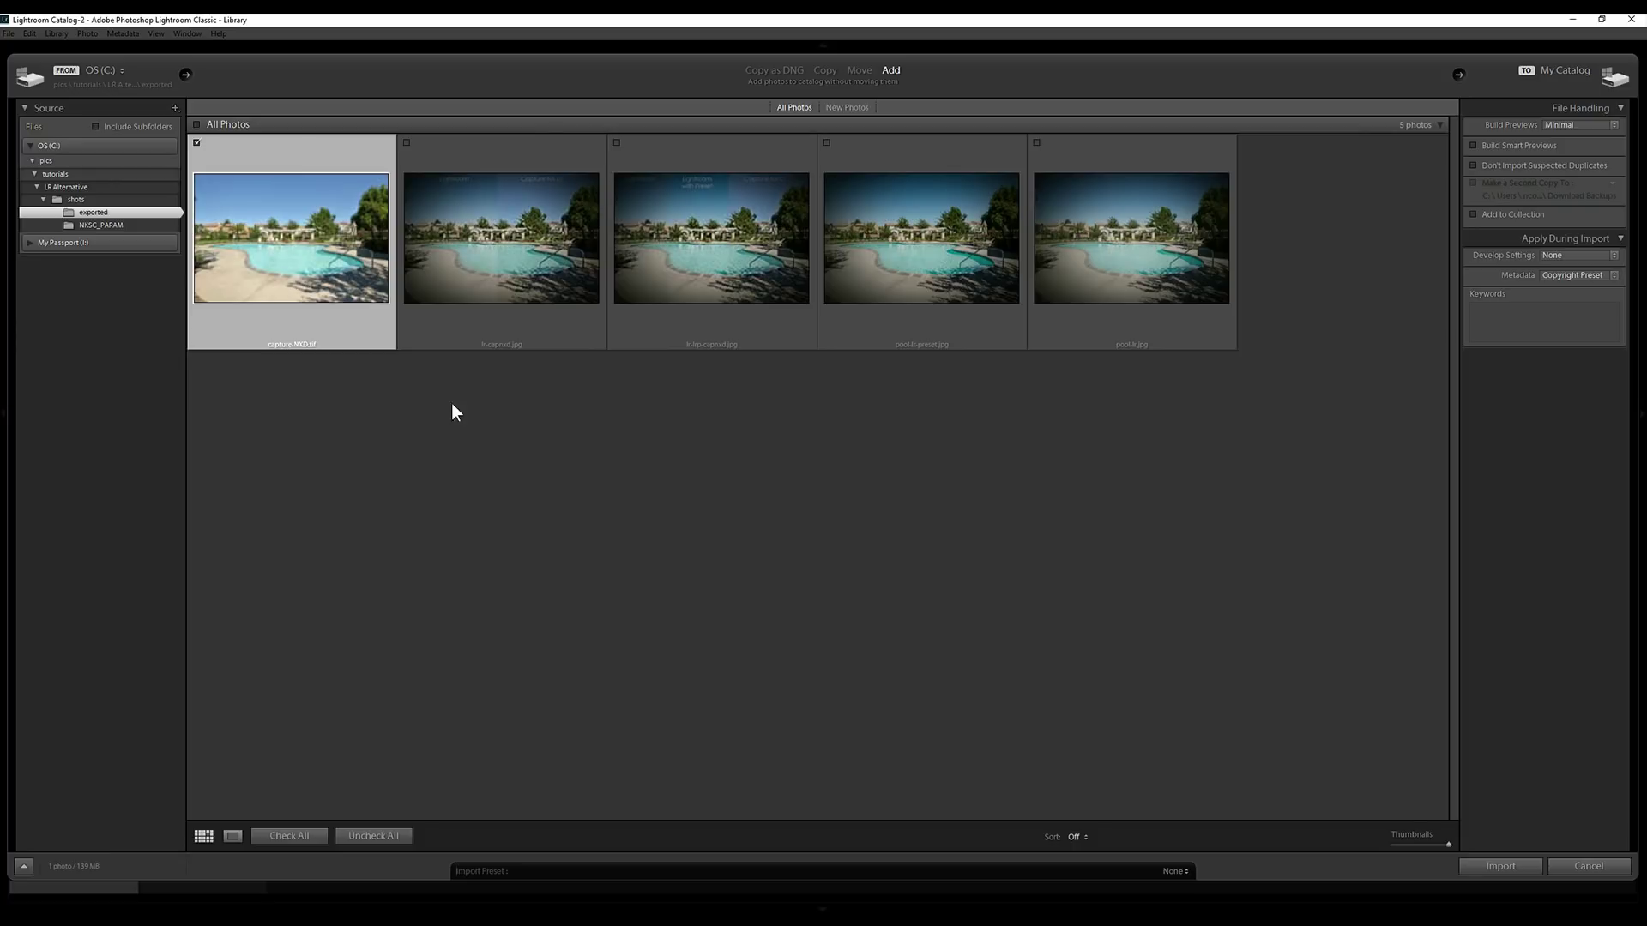
click(1510, 863)
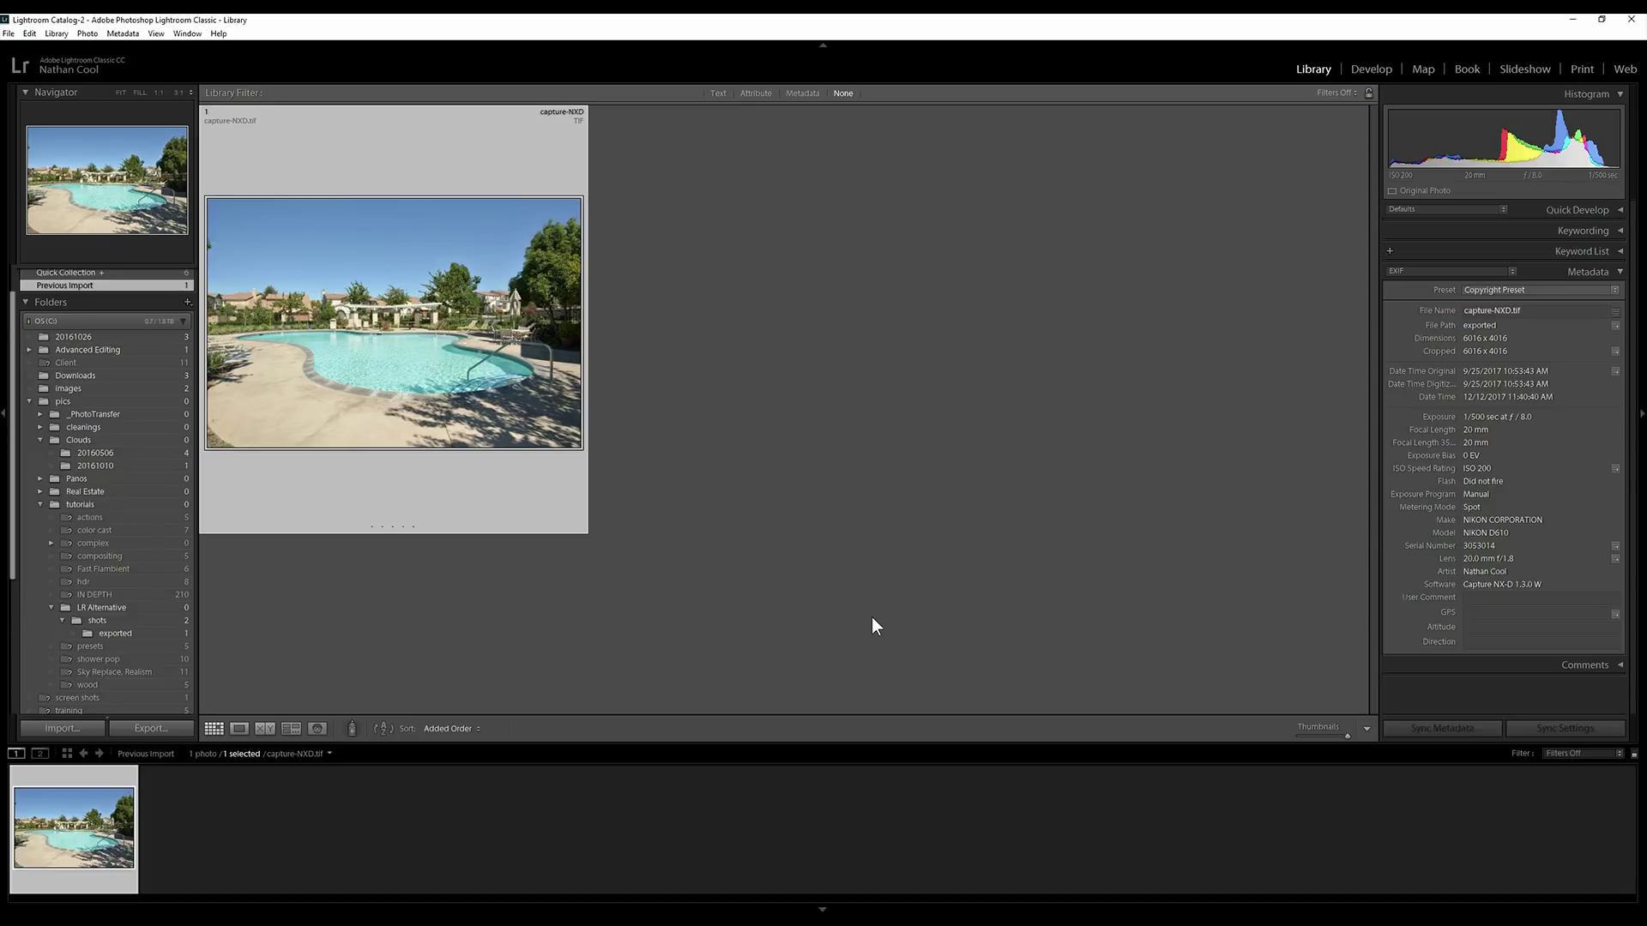
- Develop capture-NXD.tif with the RE Light Bump No Vert preset and Highlights at -55
key(d)
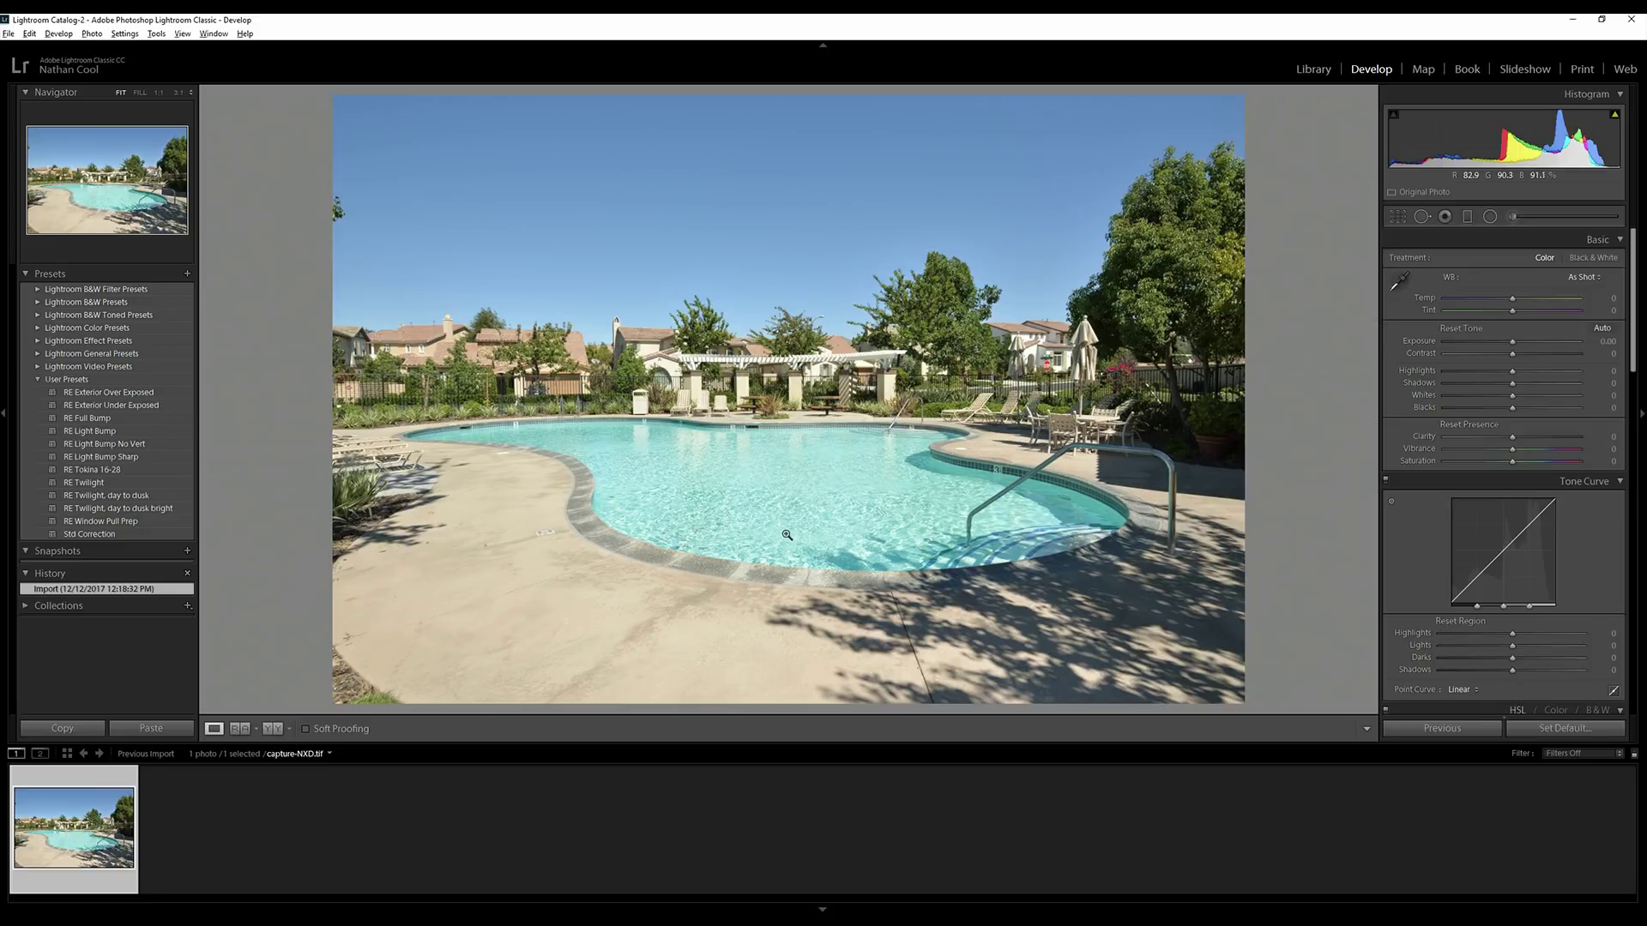
key(alt+Tab)
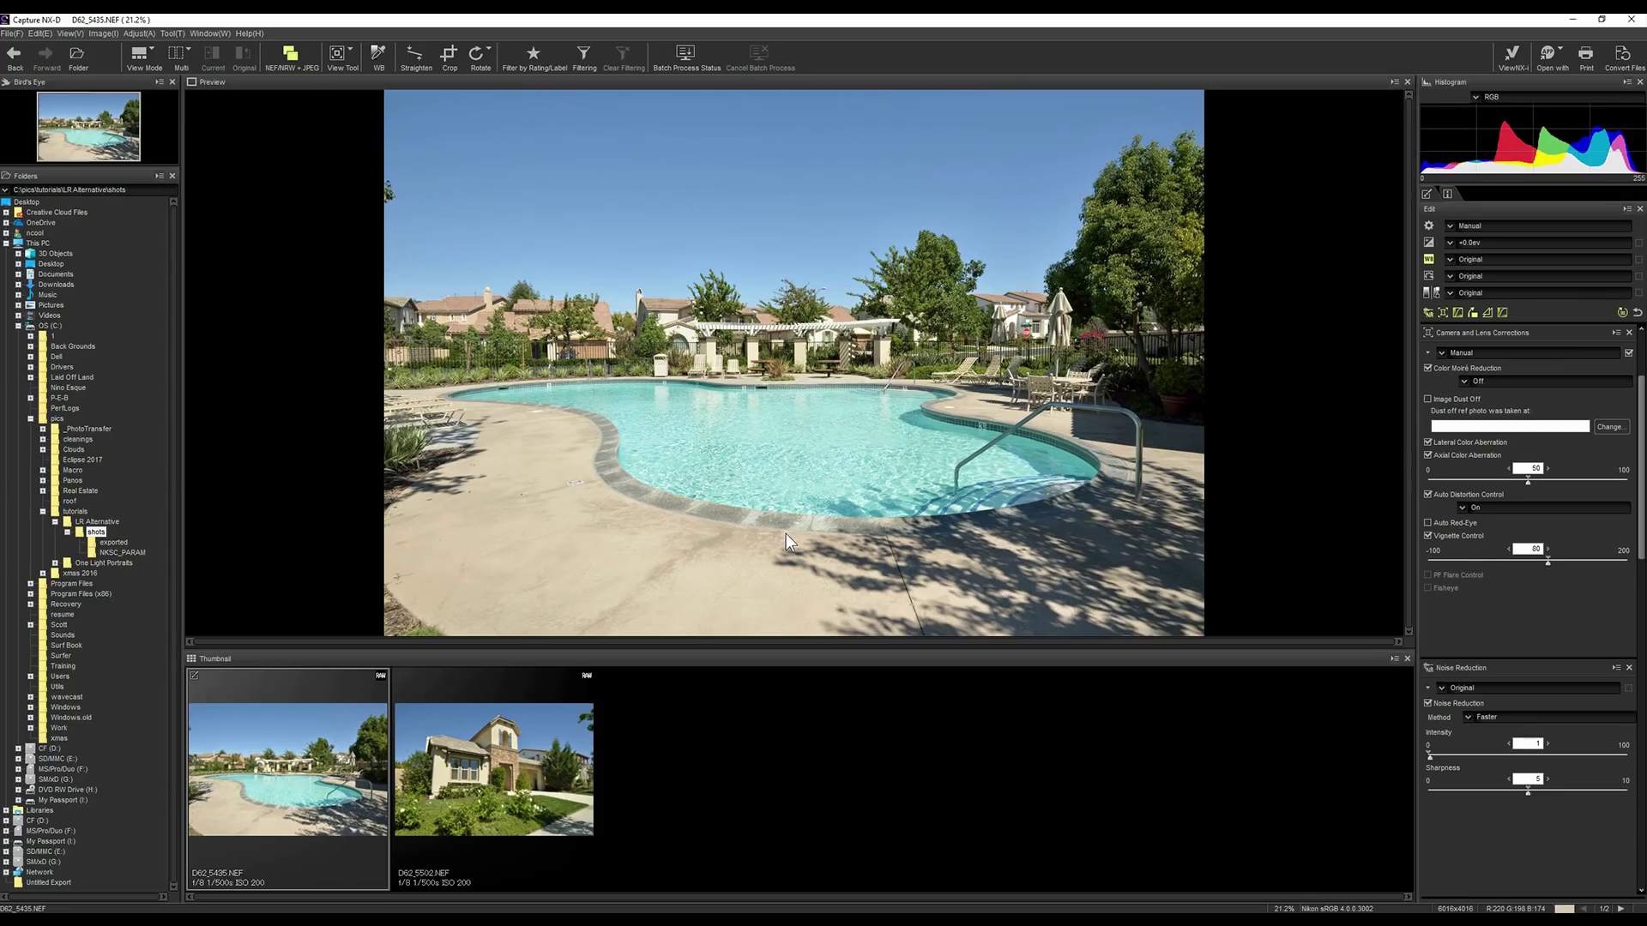
key(alt+Tab)
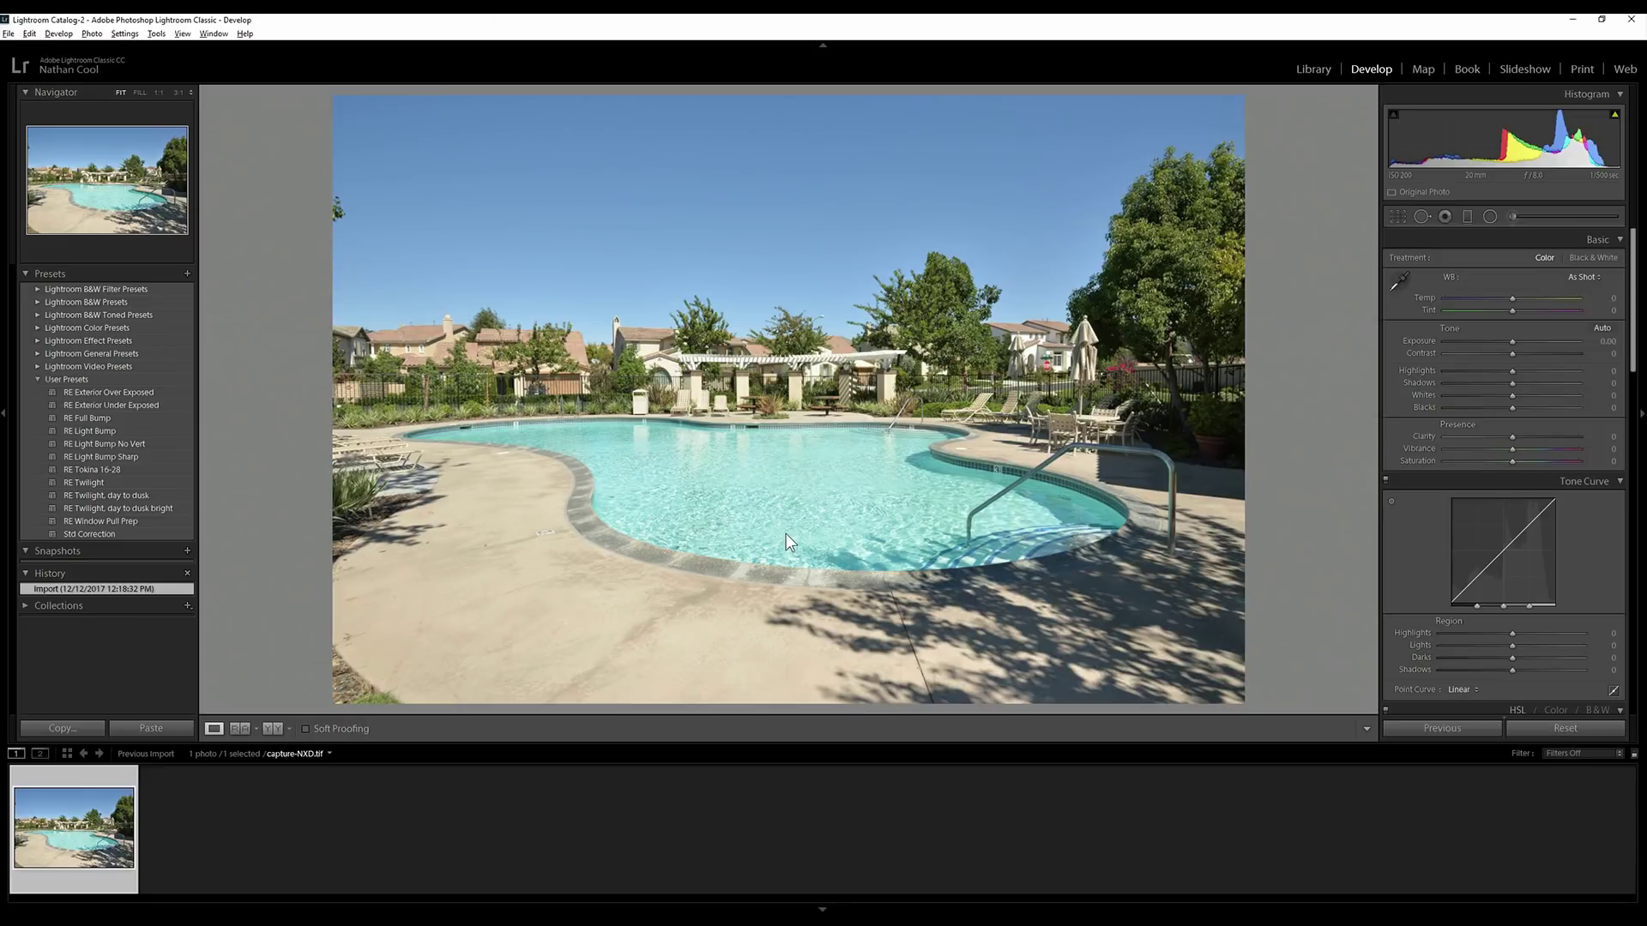
click(107, 444)
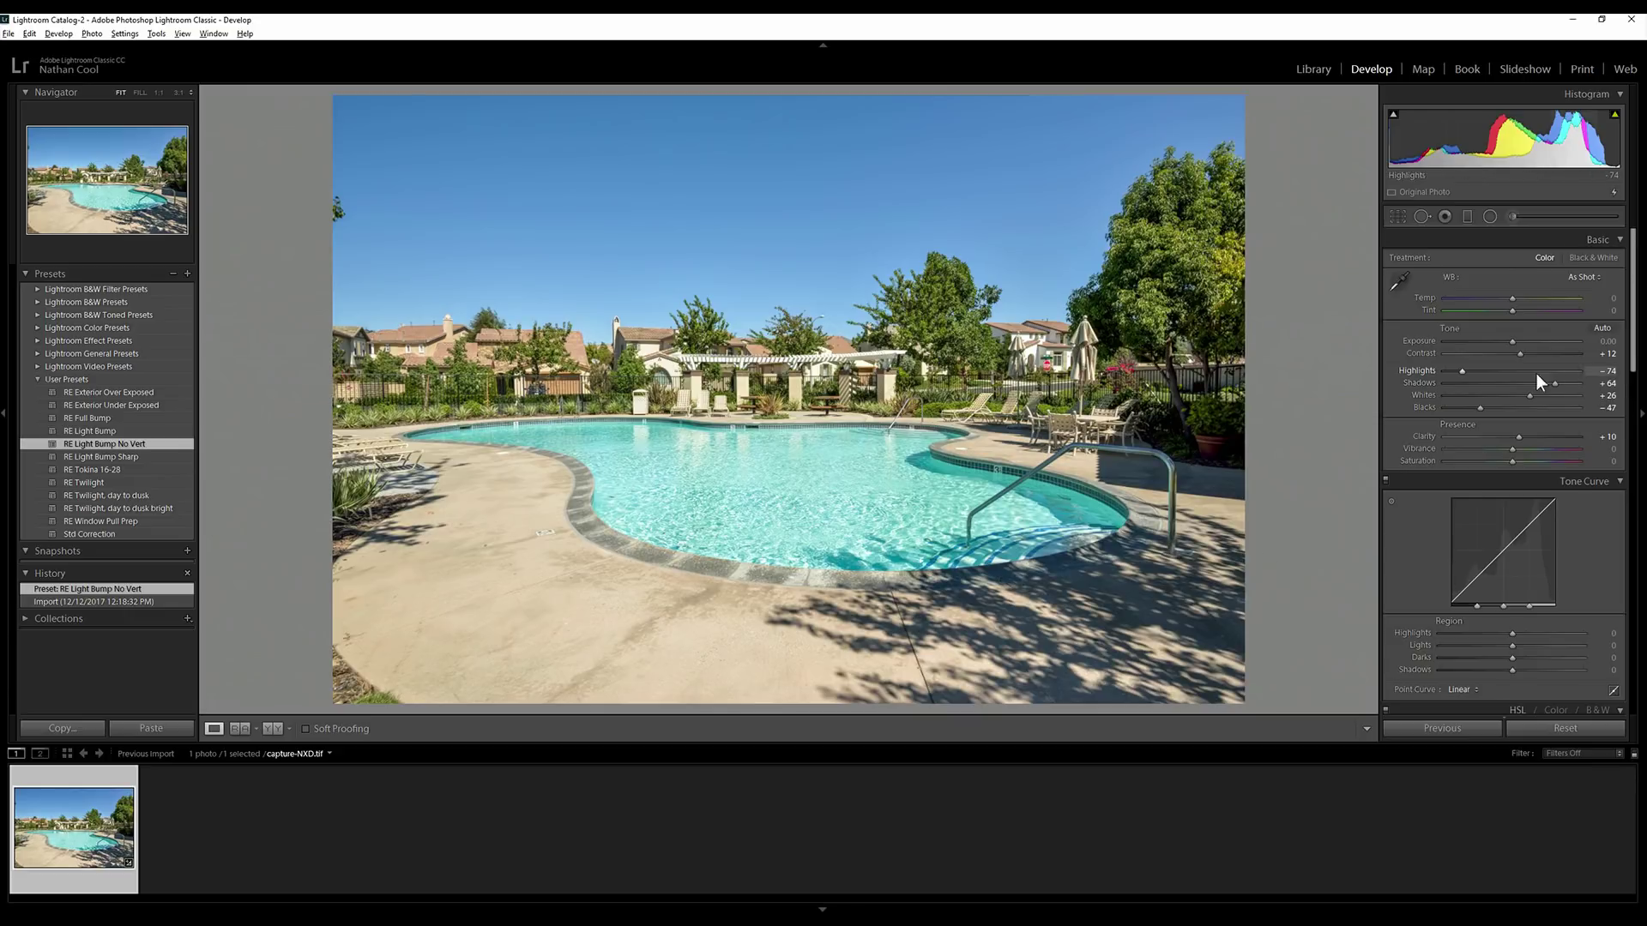
click(1475, 370)
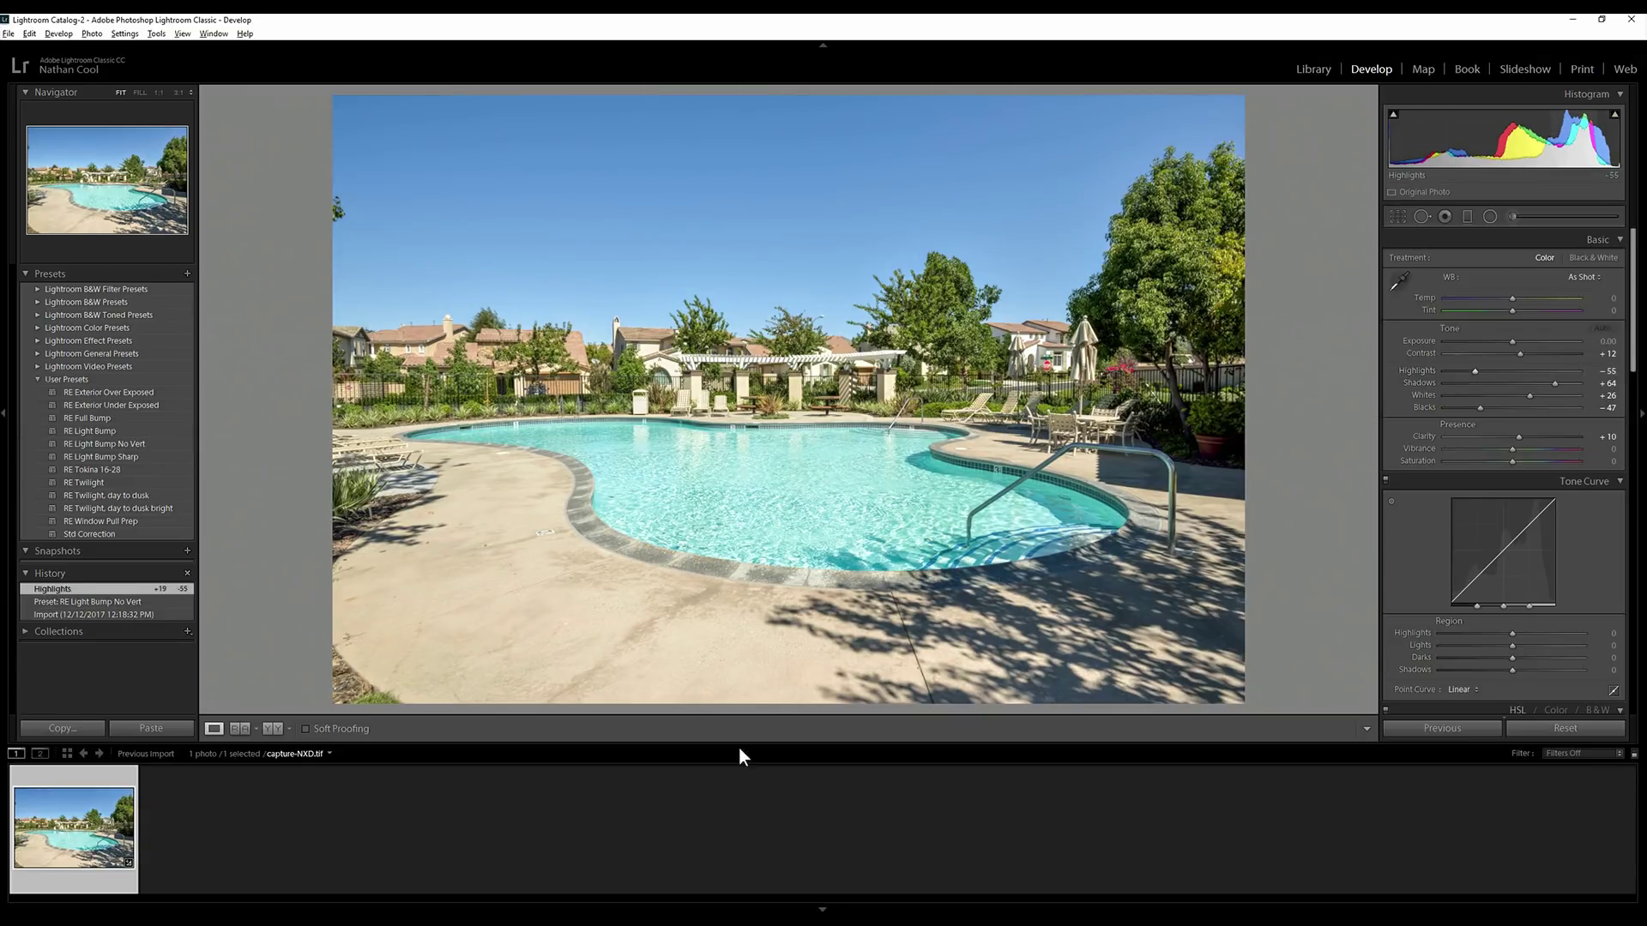
- Show Before/After side by side and set Blacks -60, Vibrance +16, Whites +45, Highlights -58
click(276, 727)
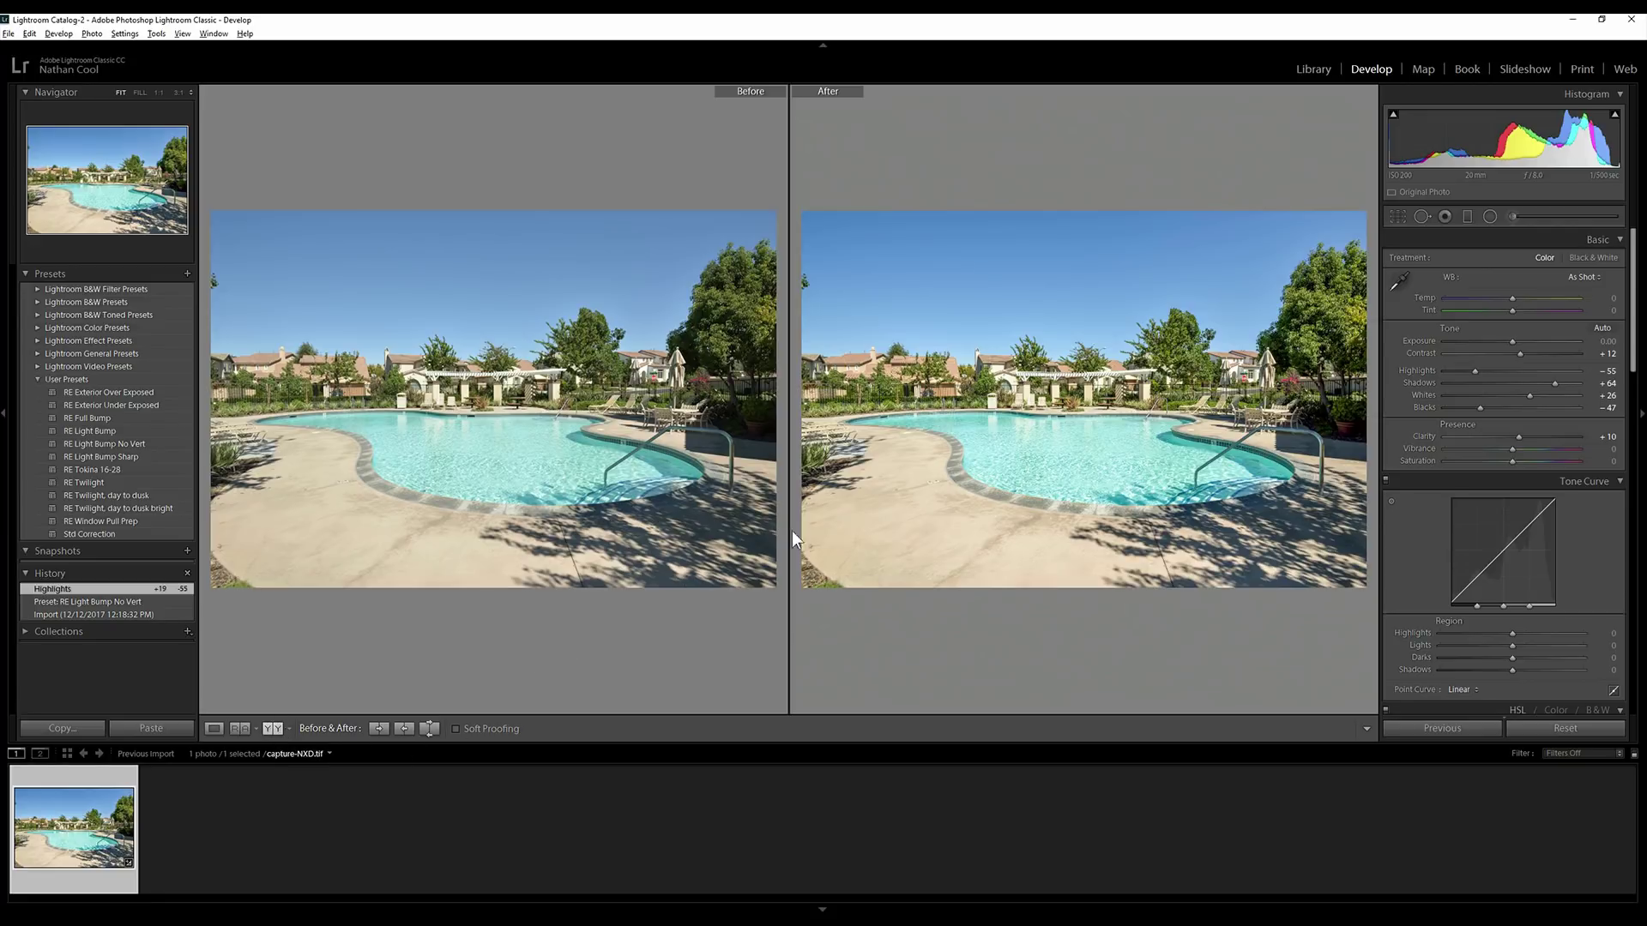
click(1472, 406)
click(1525, 448)
click(1522, 447)
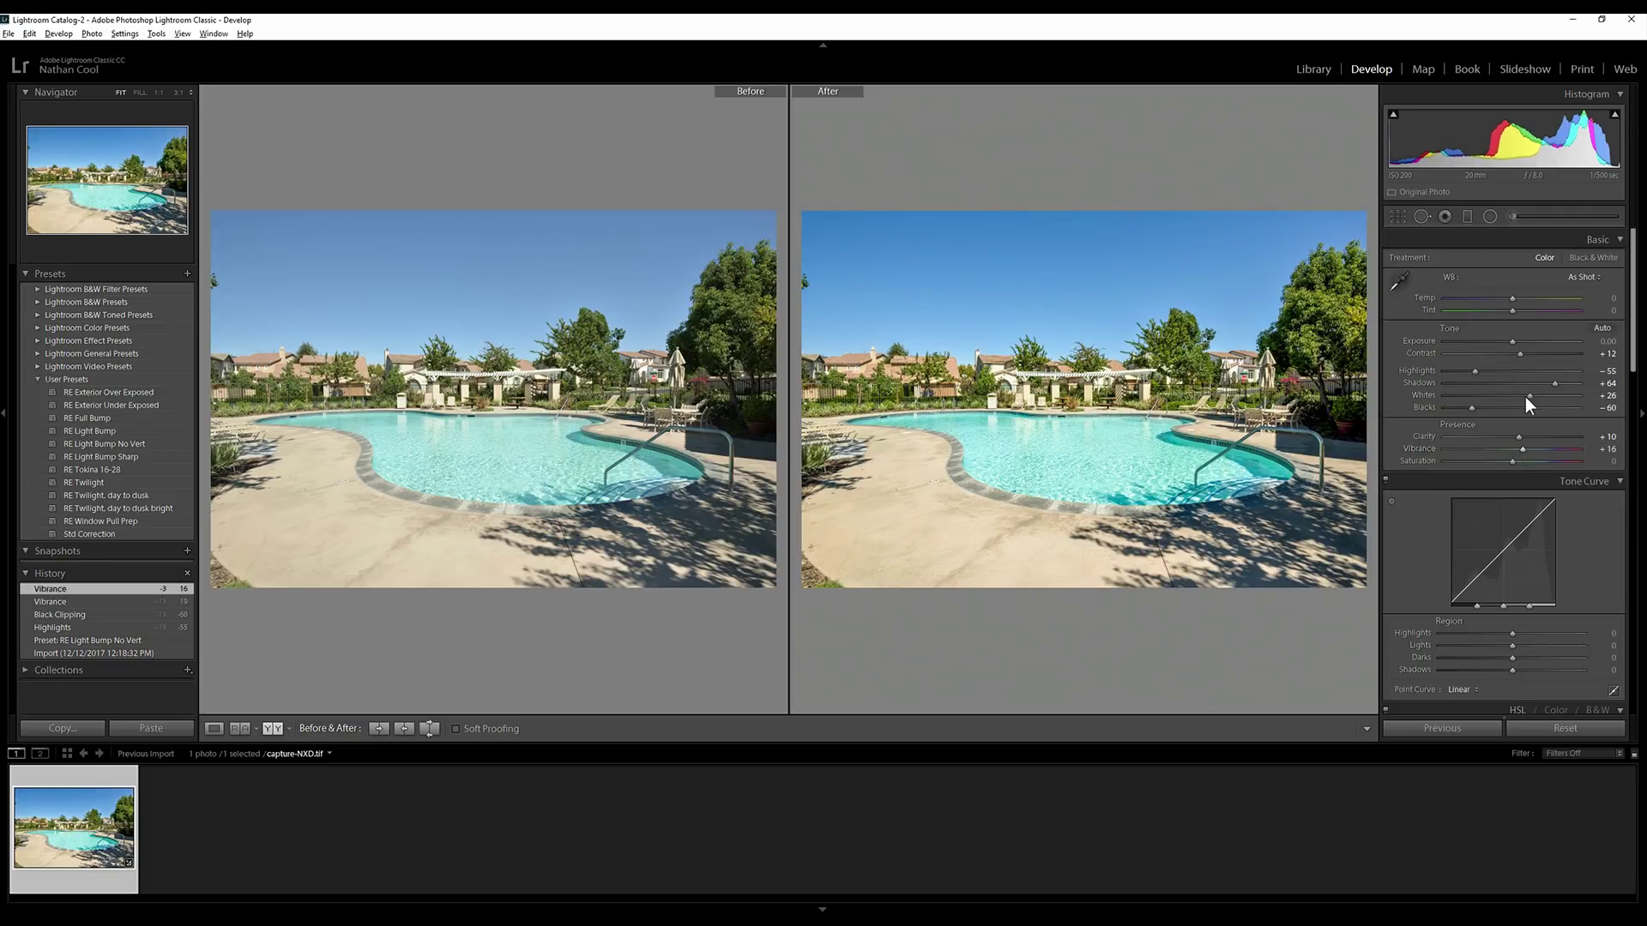
drag(1526, 396, 1539, 394)
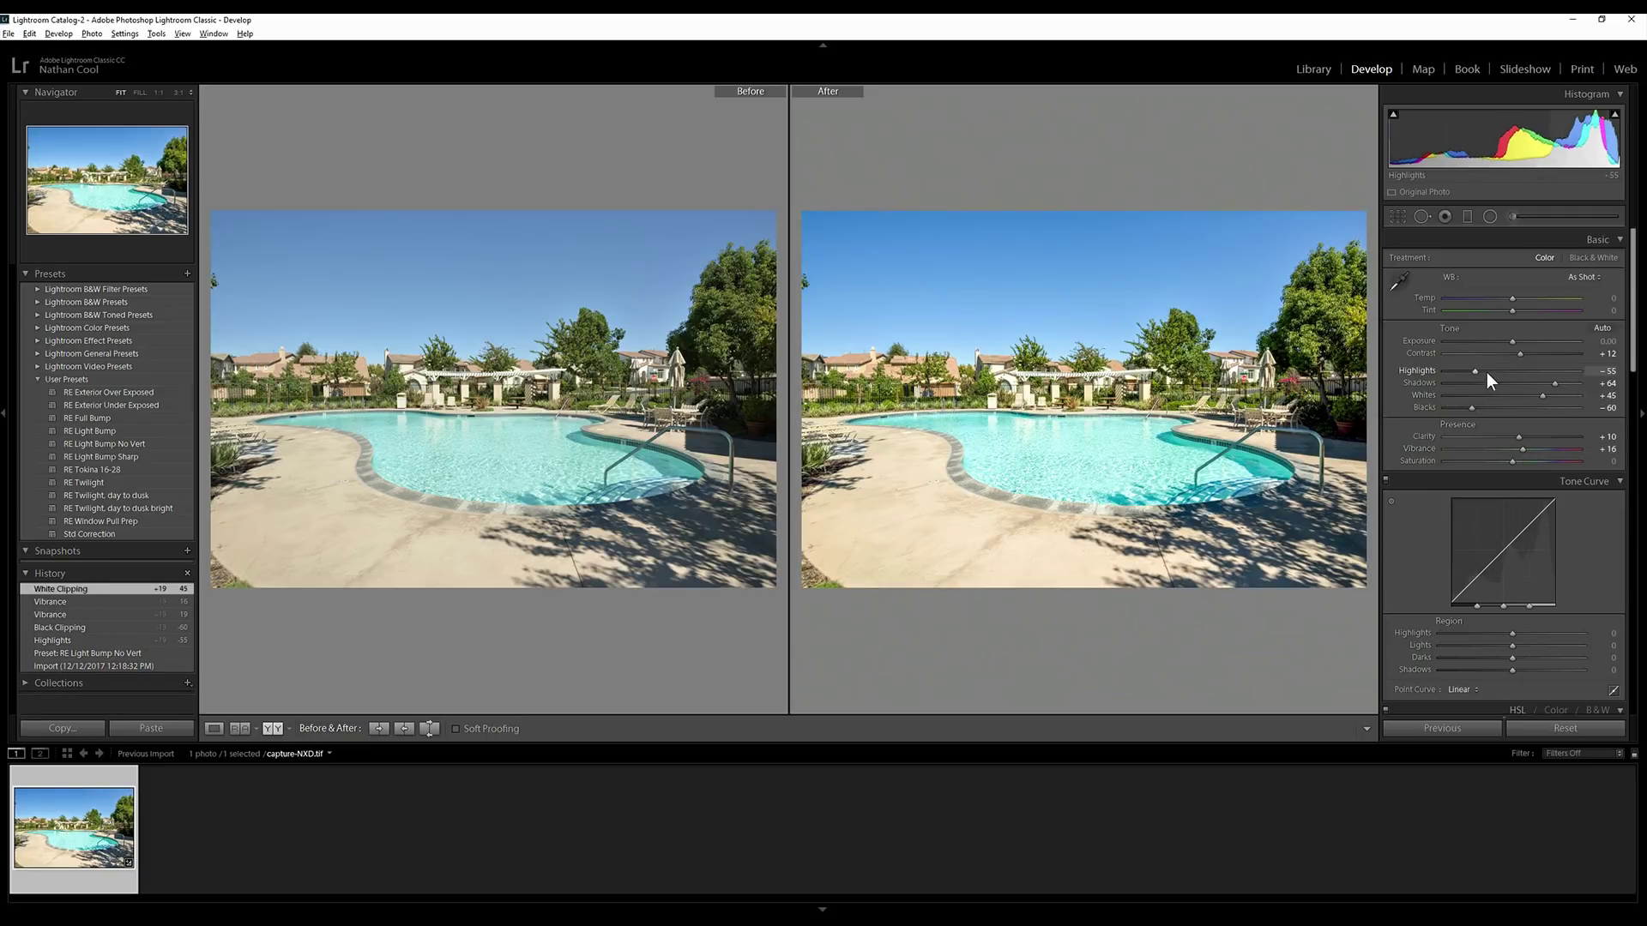
click(1487, 373)
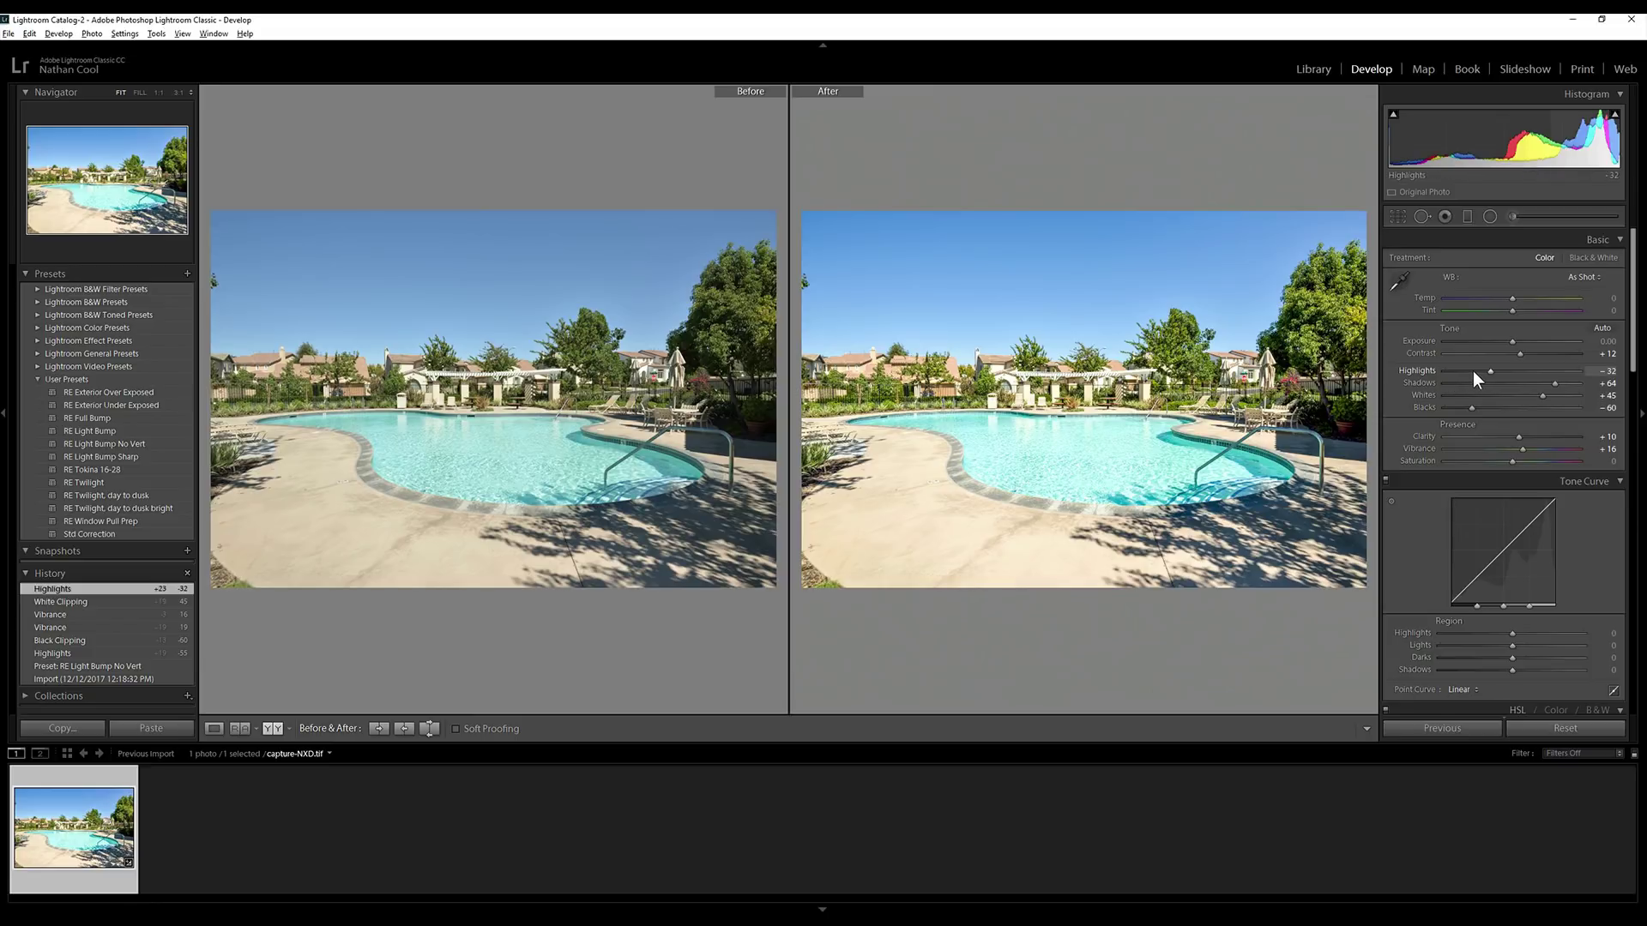
click(1474, 371)
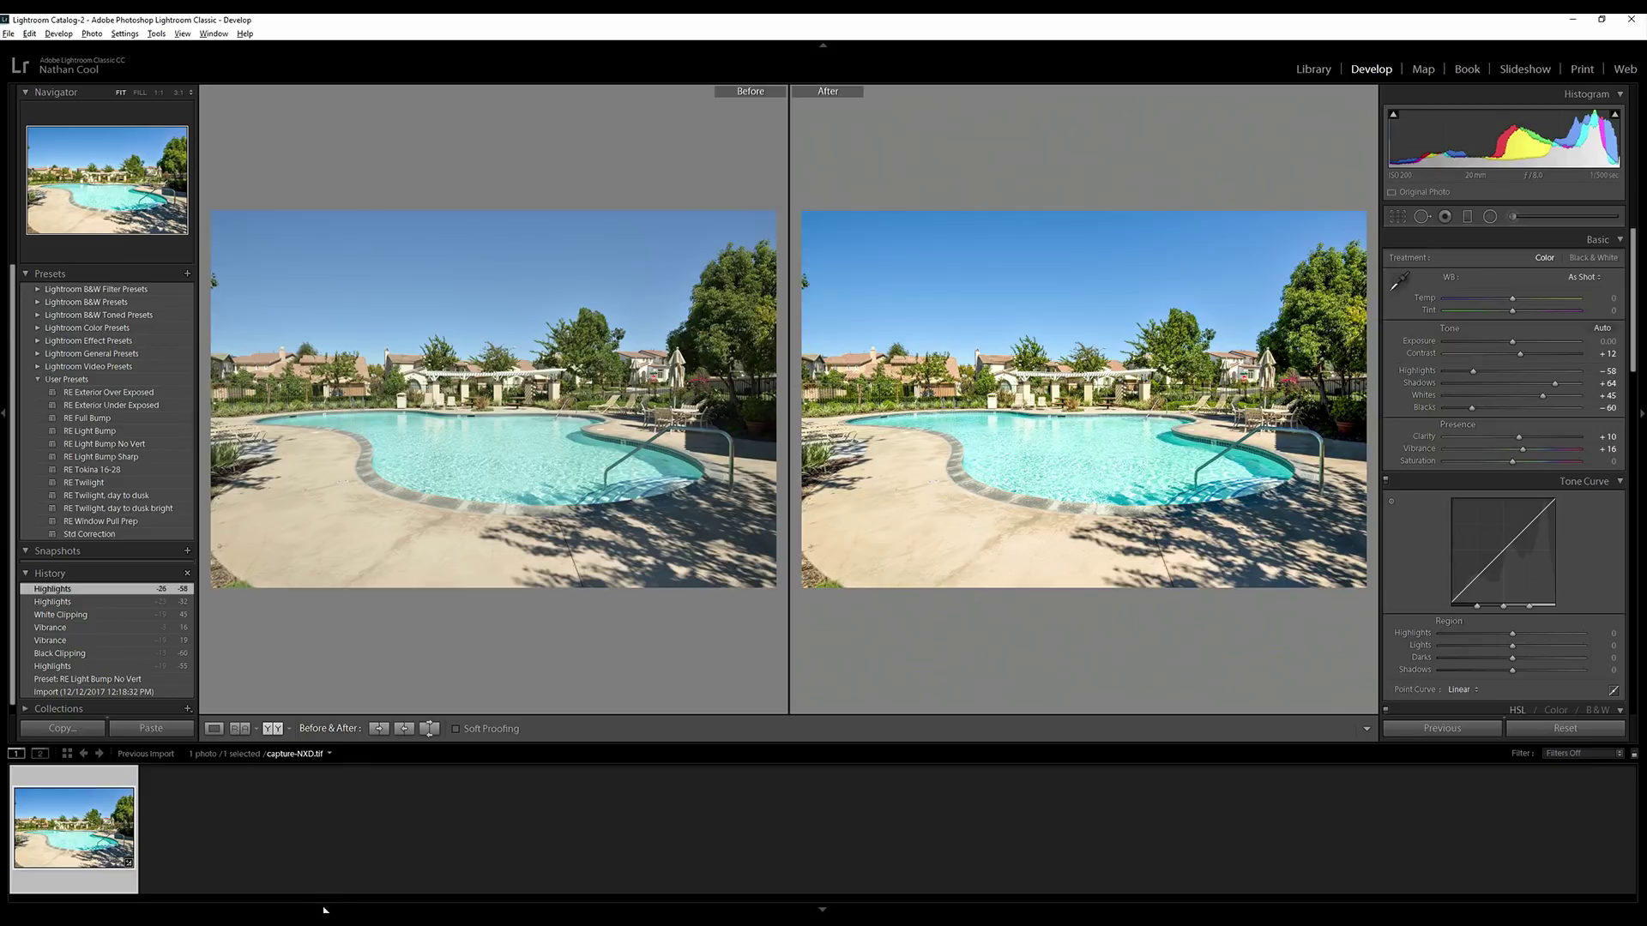
mouse_move(319, 922)
click(319, 875)
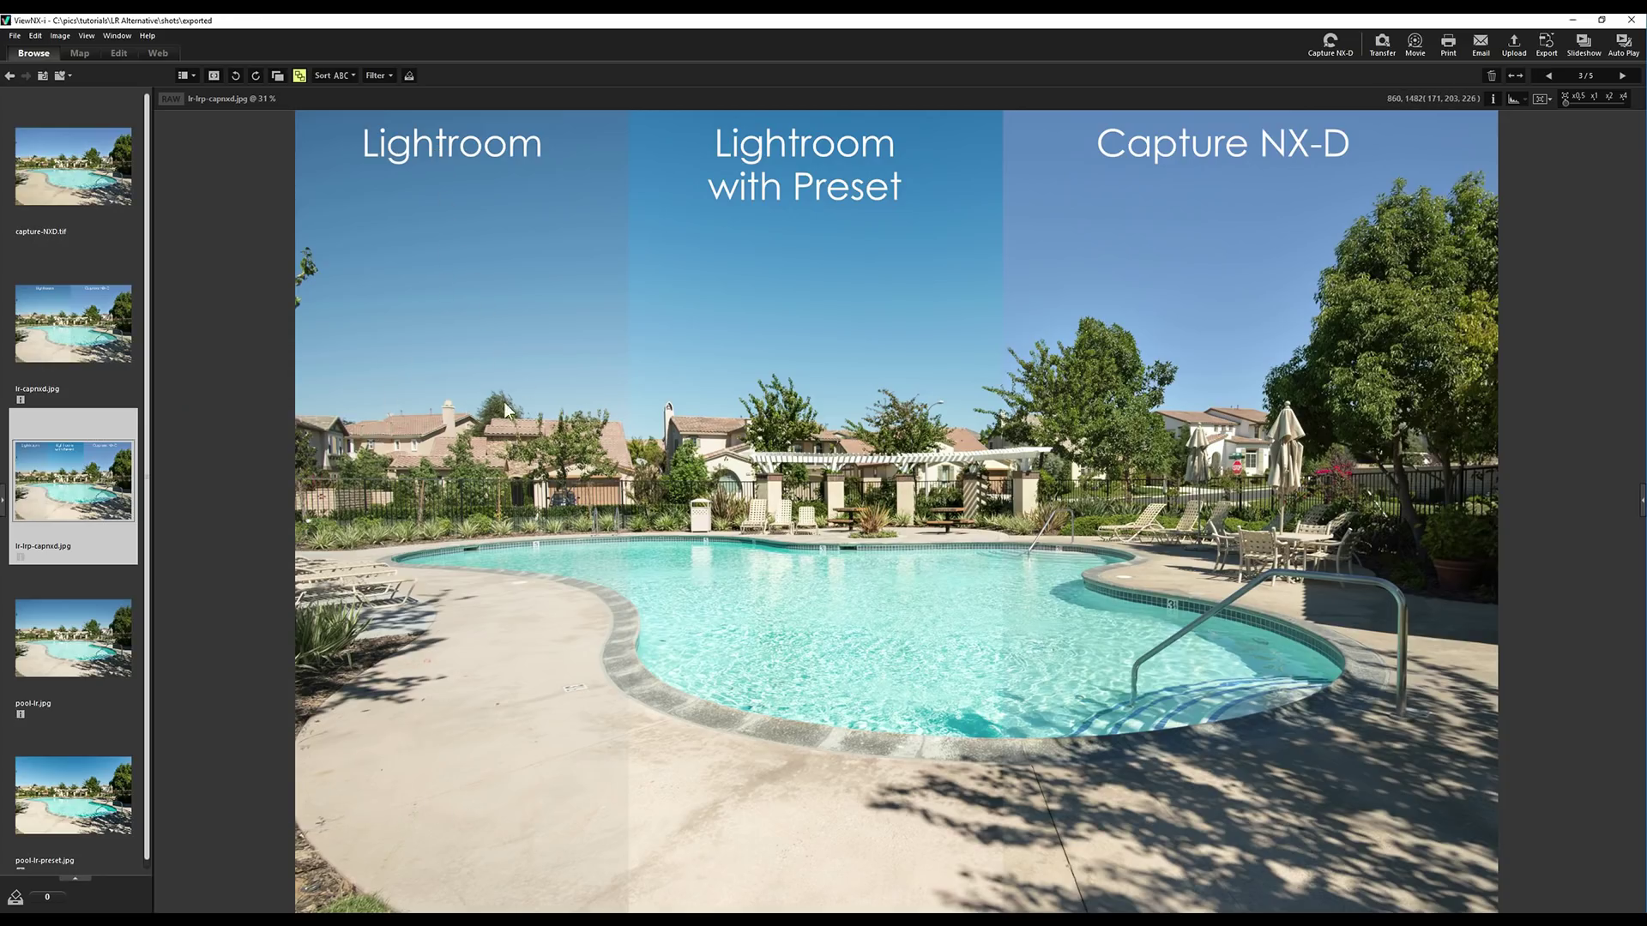
click(61, 343)
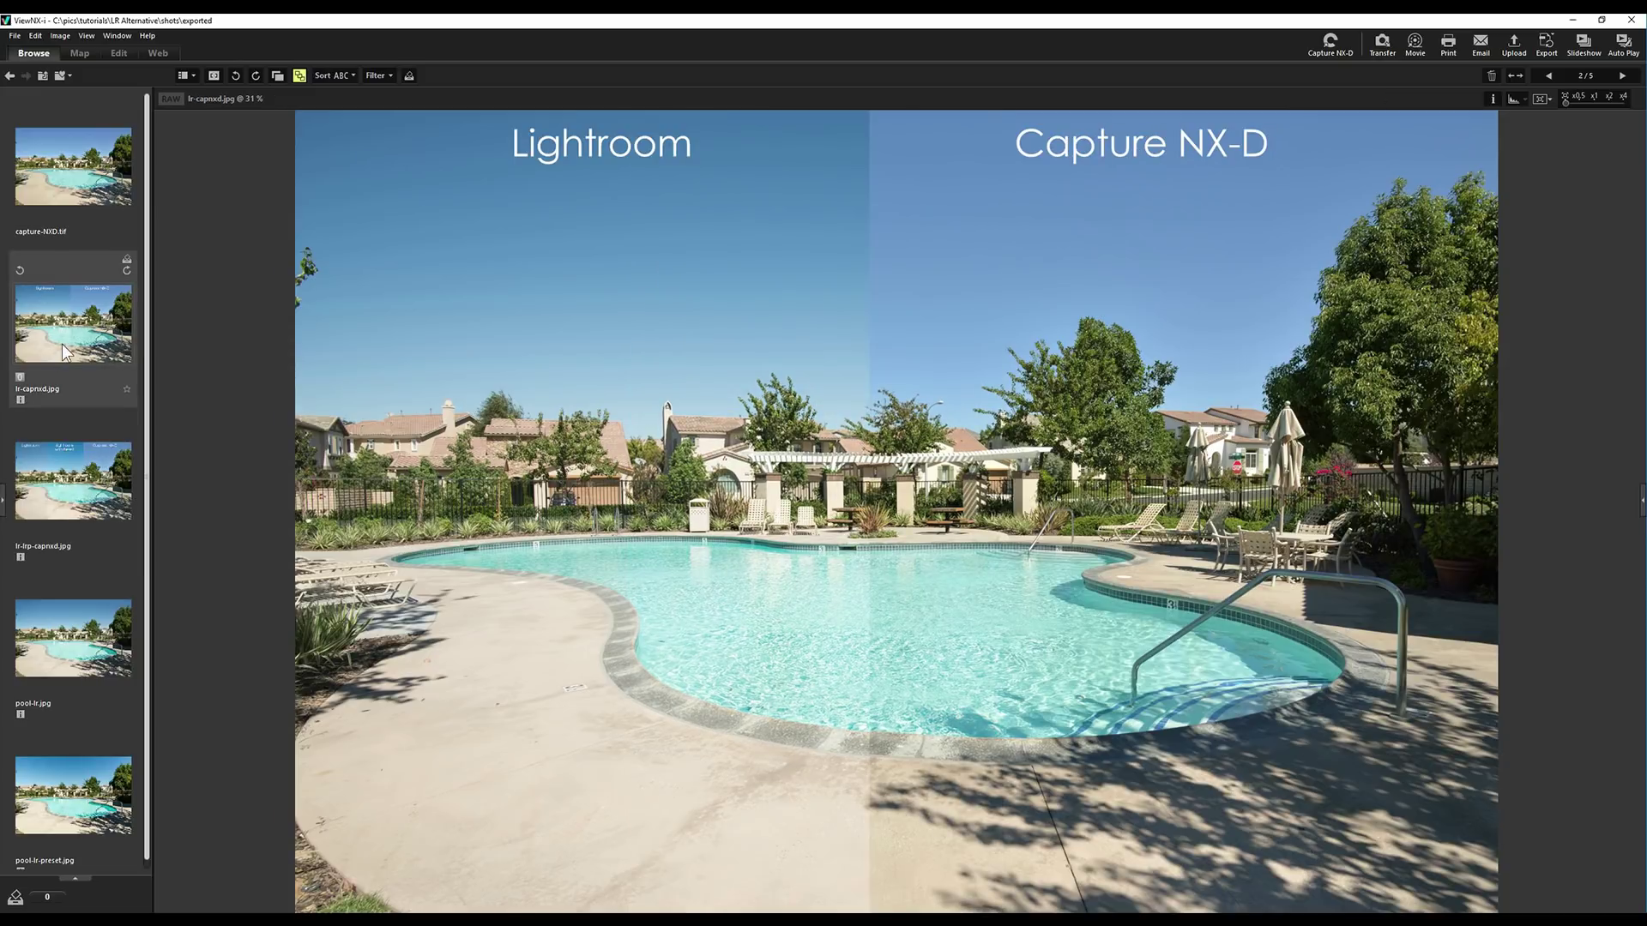
click(60, 481)
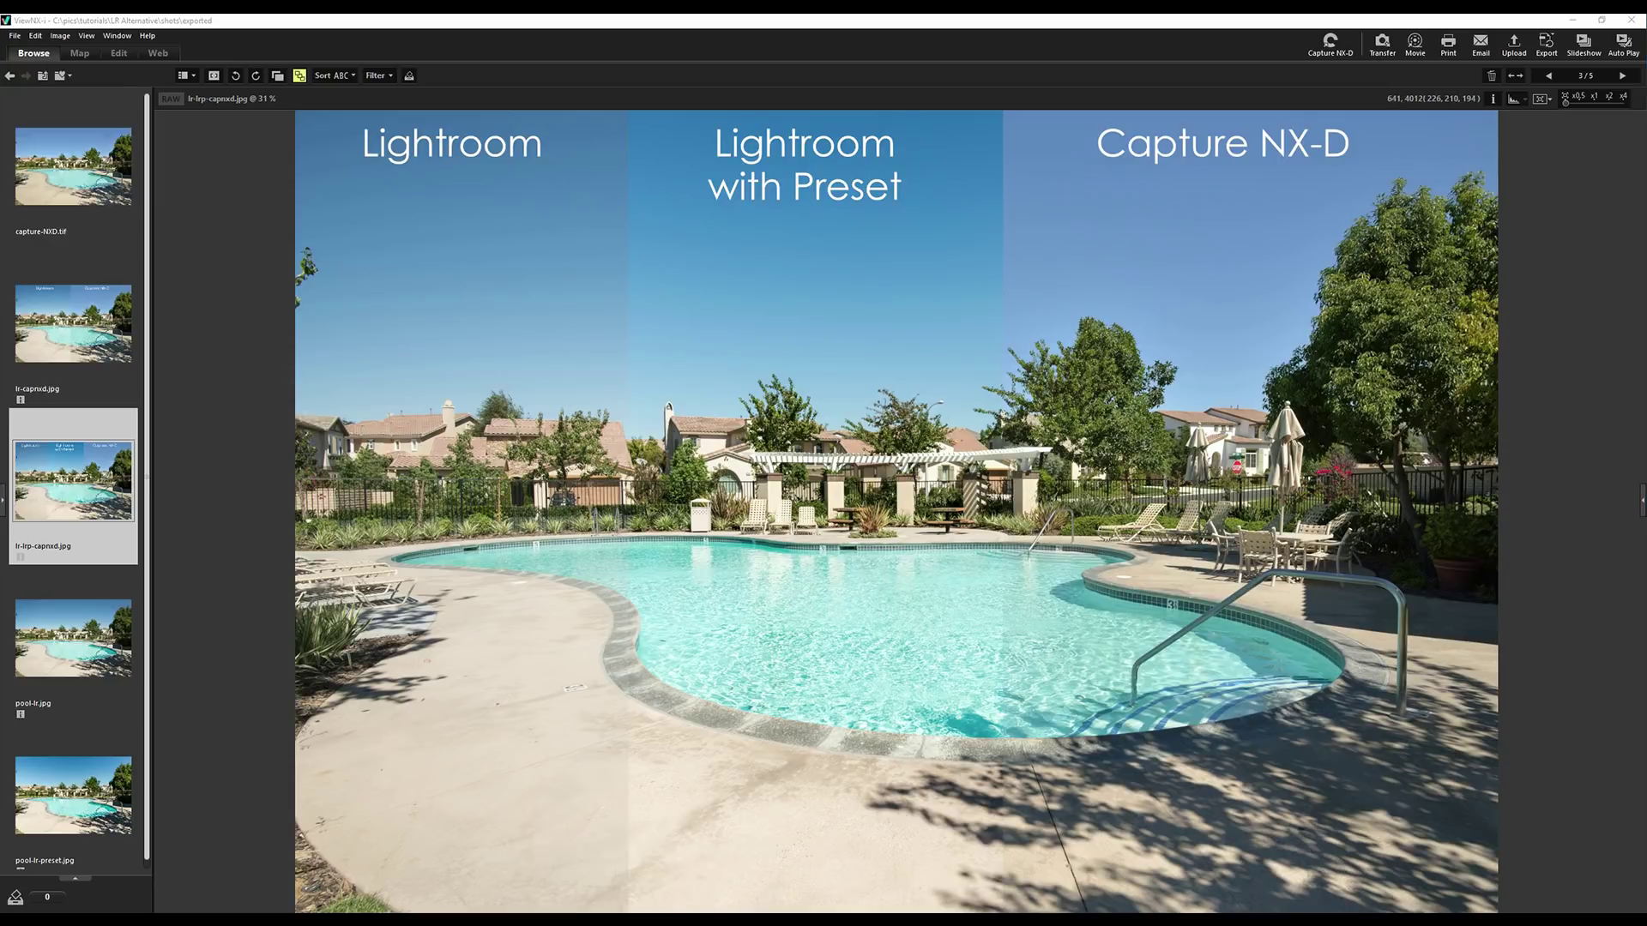
click(480, 841)
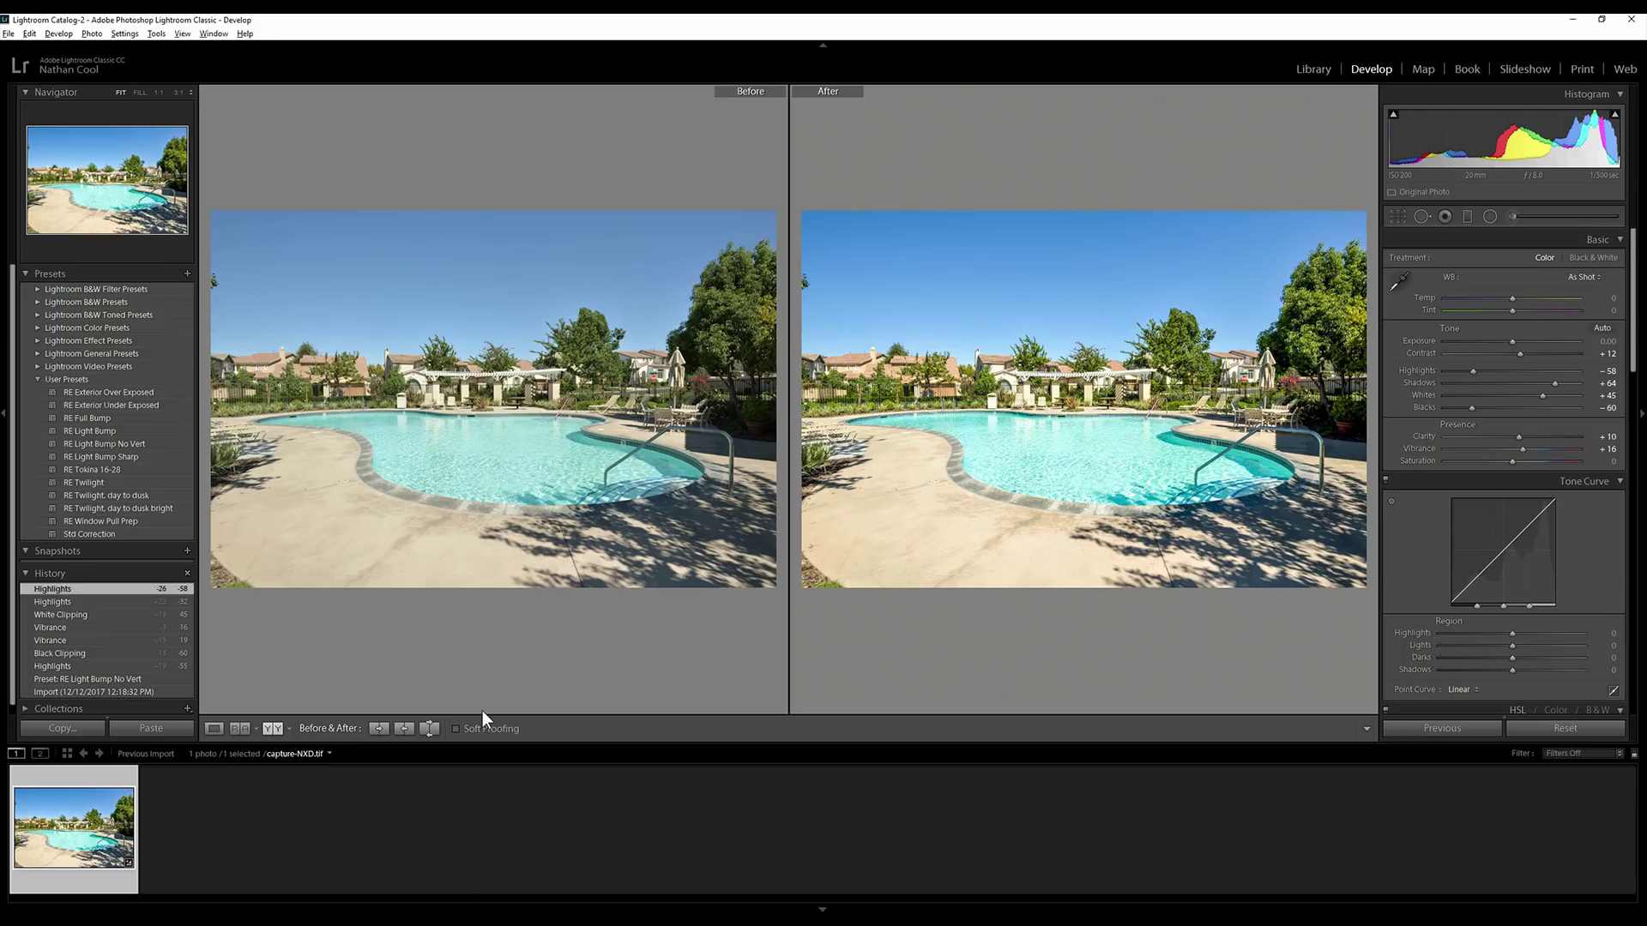
click(532, 875)
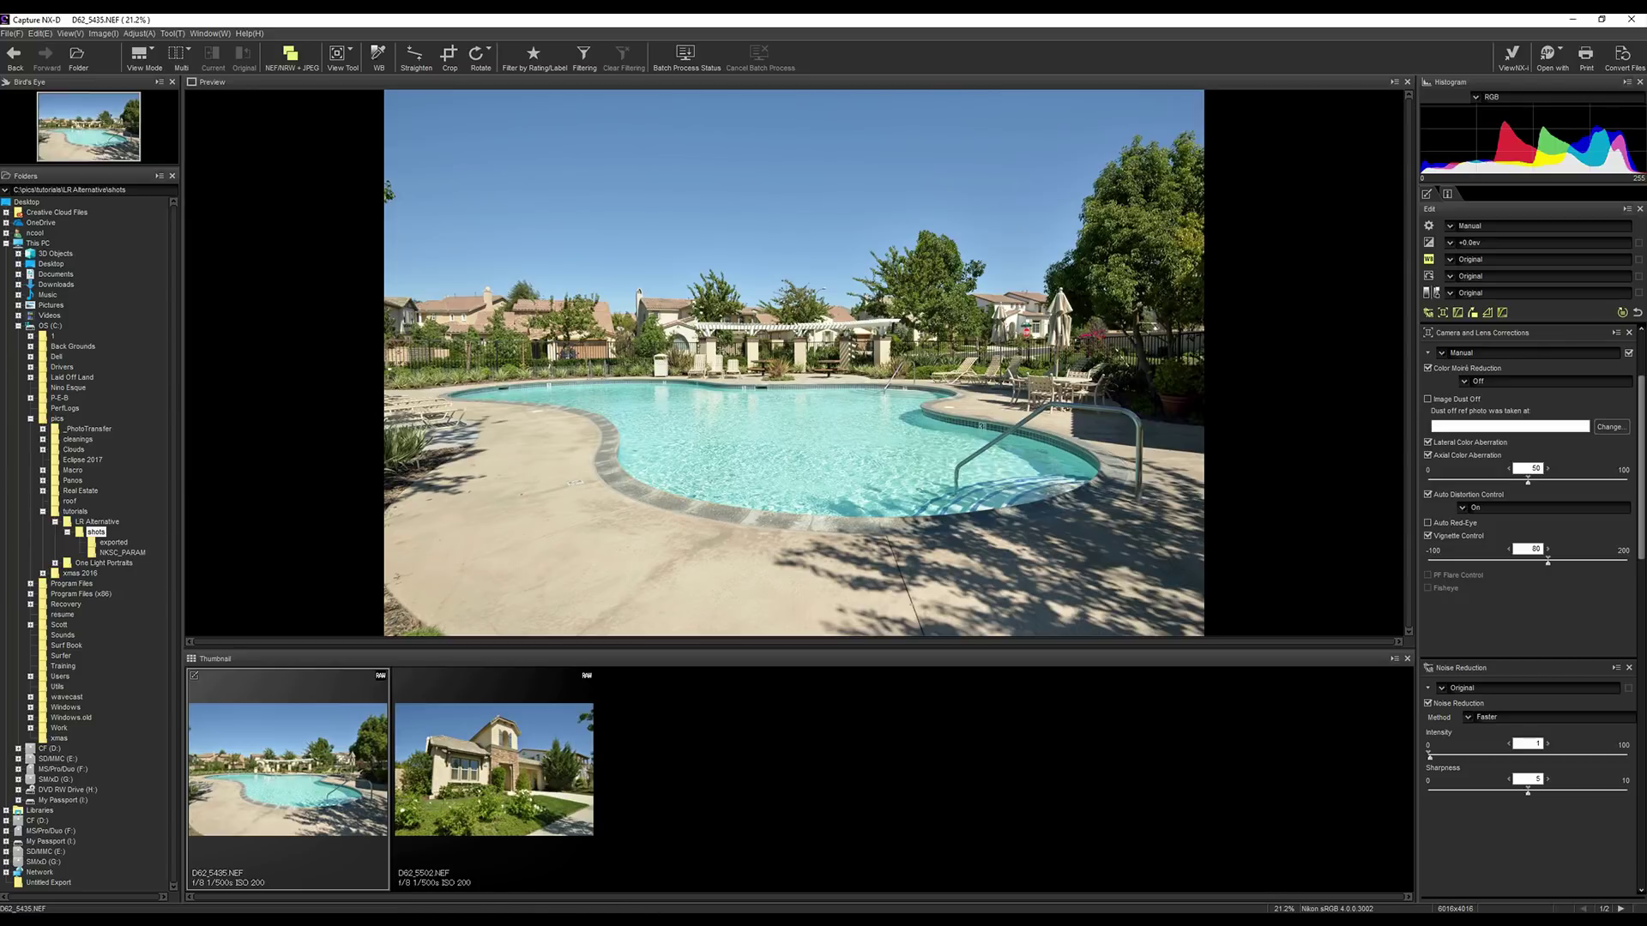
mouse_move(421, 871)
key(alt+Tab)
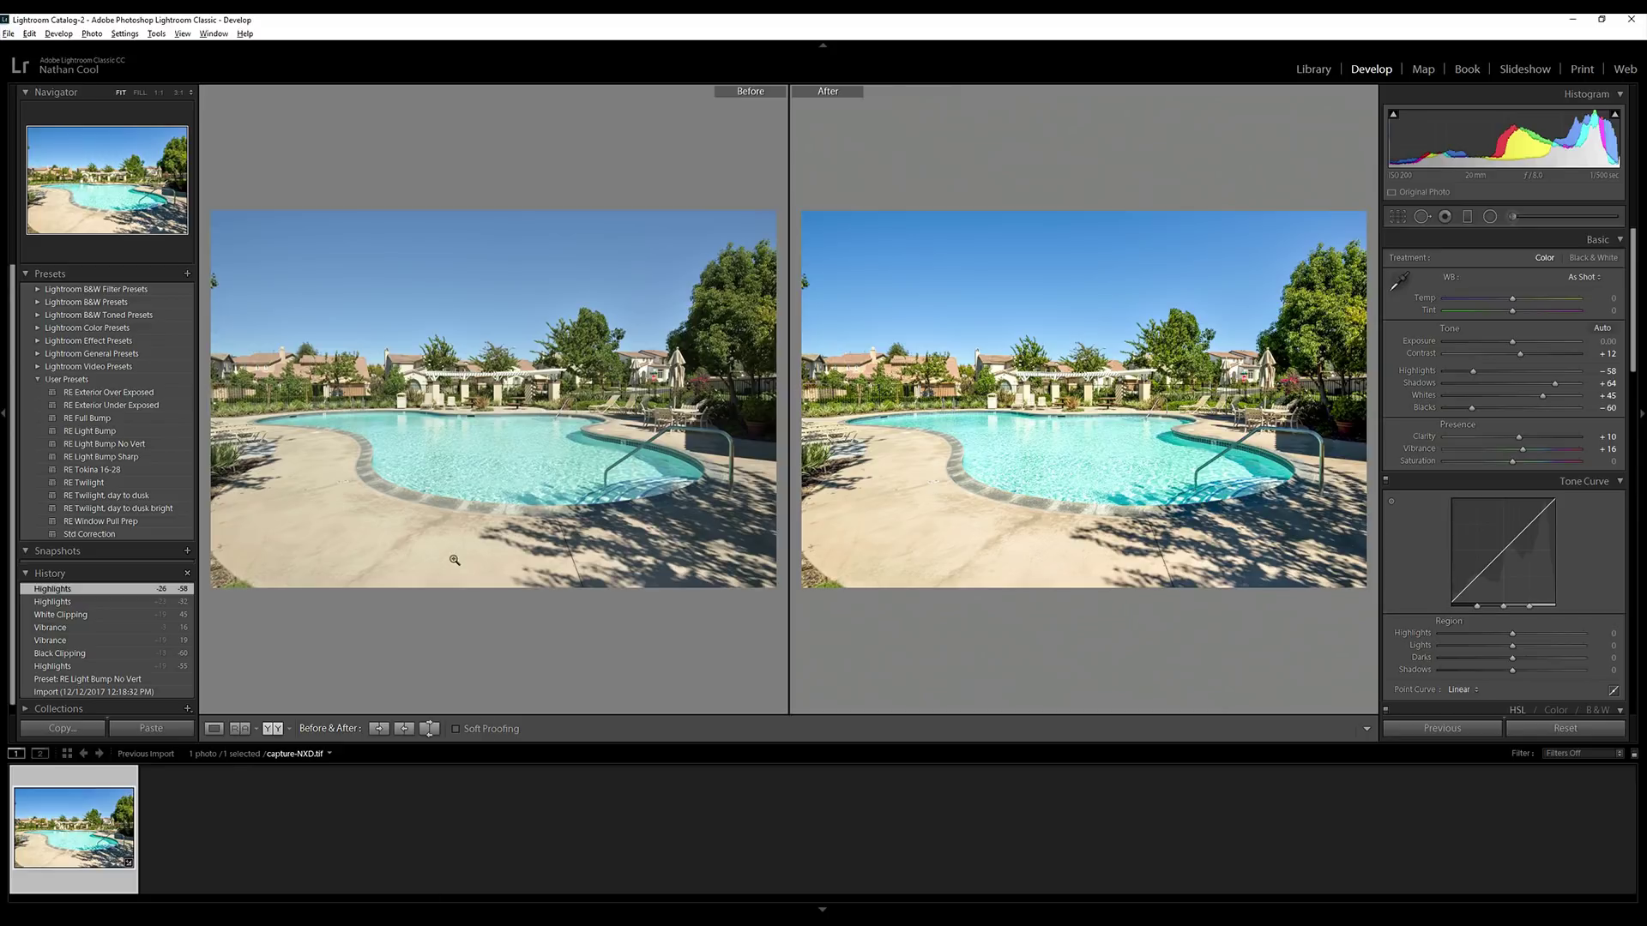
- Zoom Before and After to 1:1 and pan to the pool edge and white chairs
click(1013, 339)
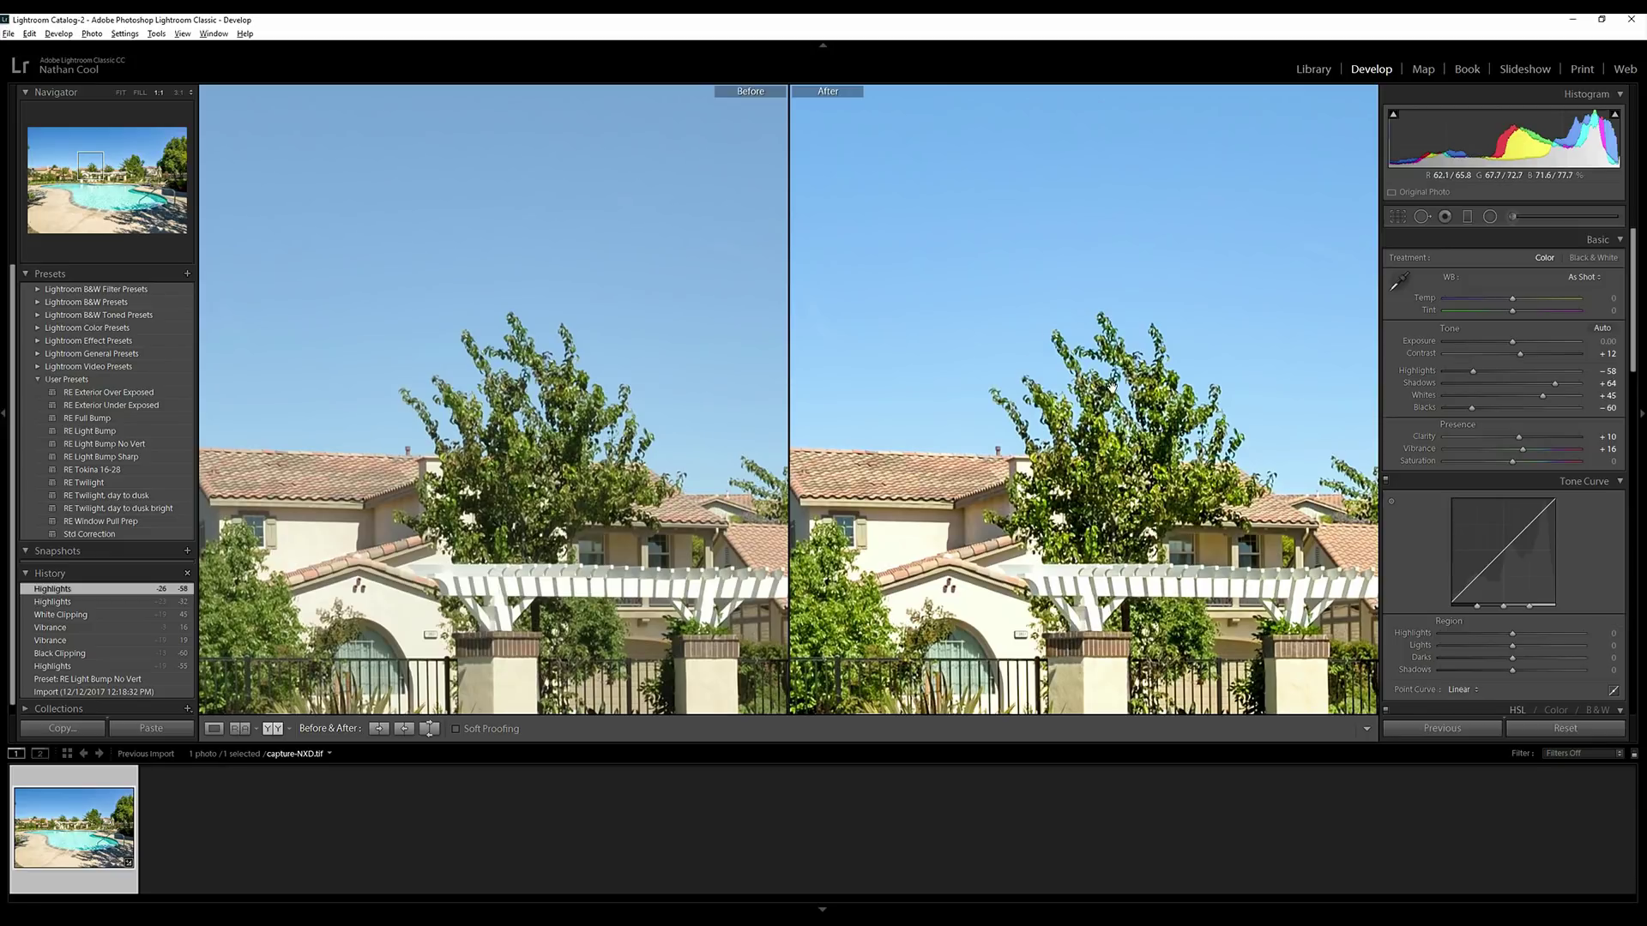
drag(973, 659, 928, 225)
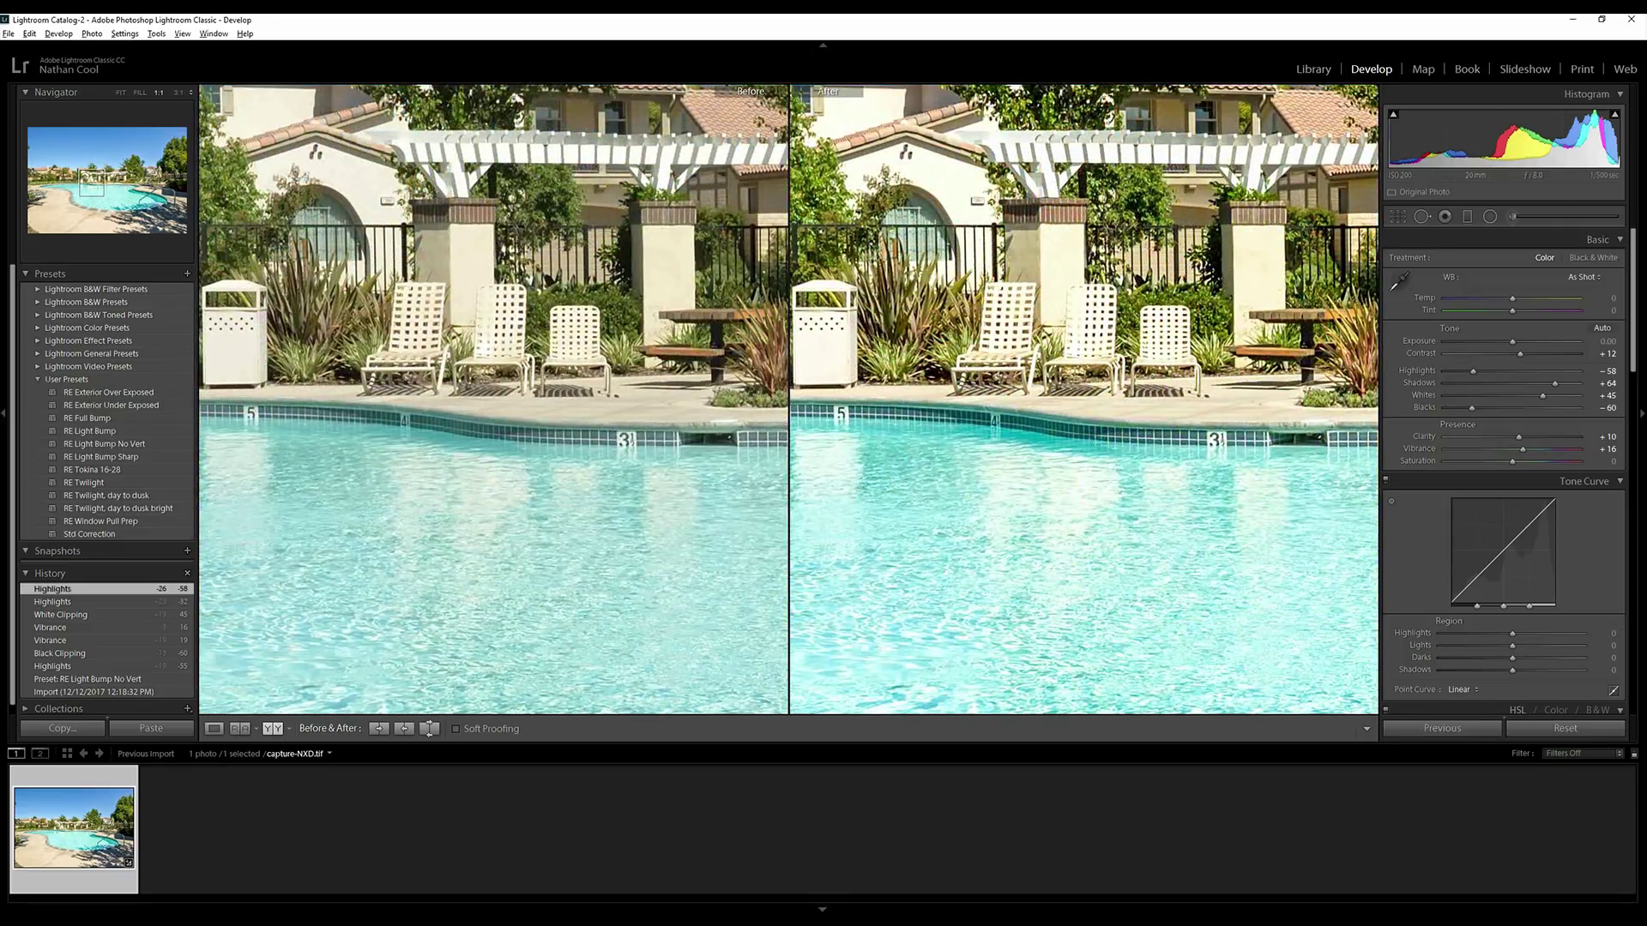